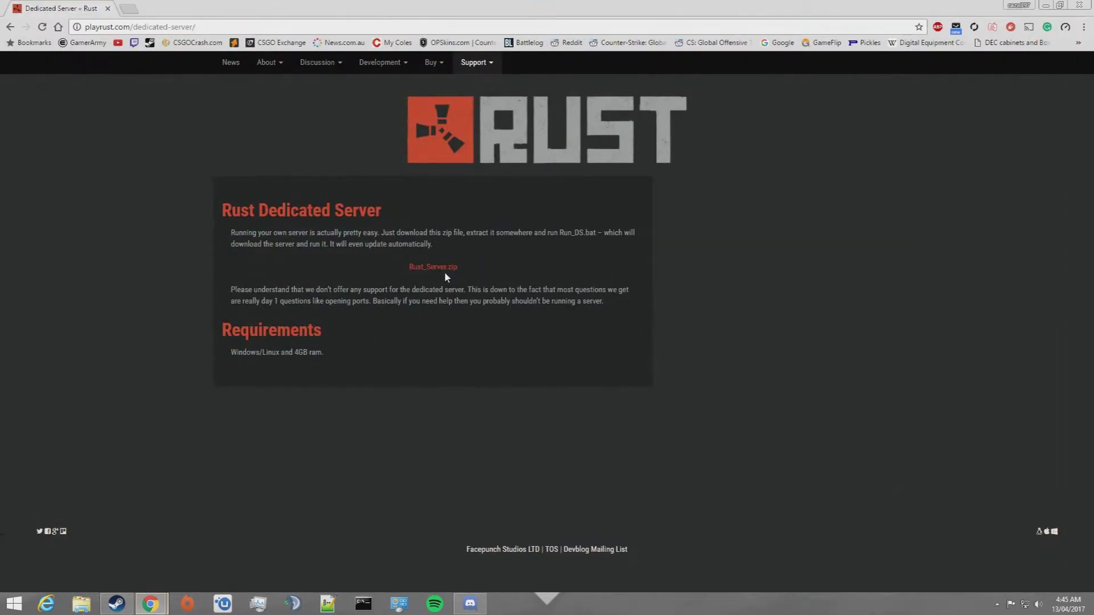
- Download Rust_Server.zip, show it in the Downloads folder, and move it to the desktop
{"action": "left_click", "coordinate": [446, 268]}
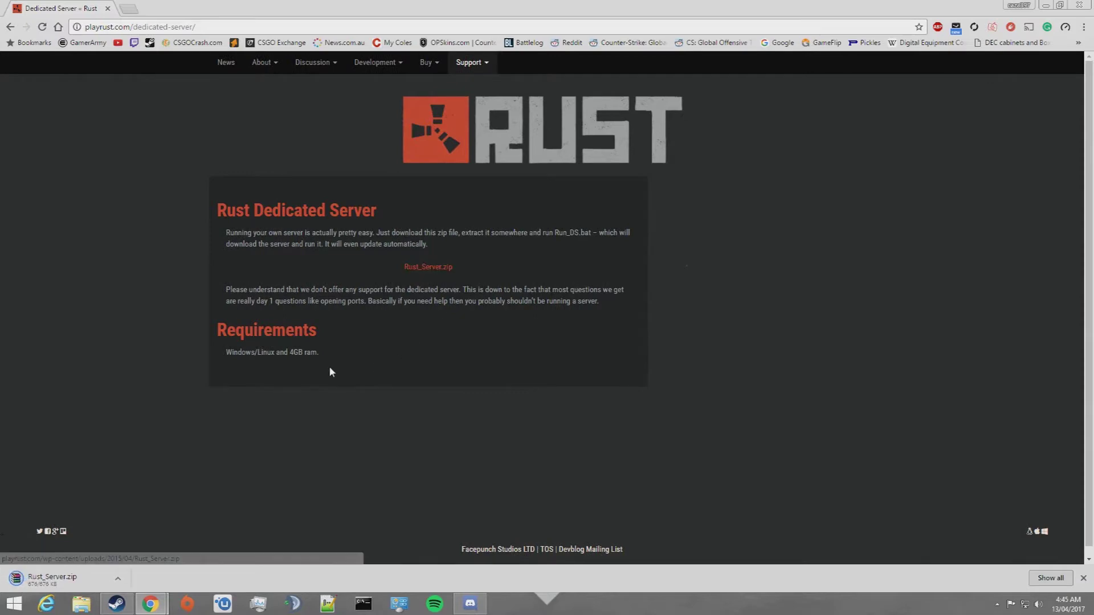
{"action": "left_click", "coordinate": [117, 579]}
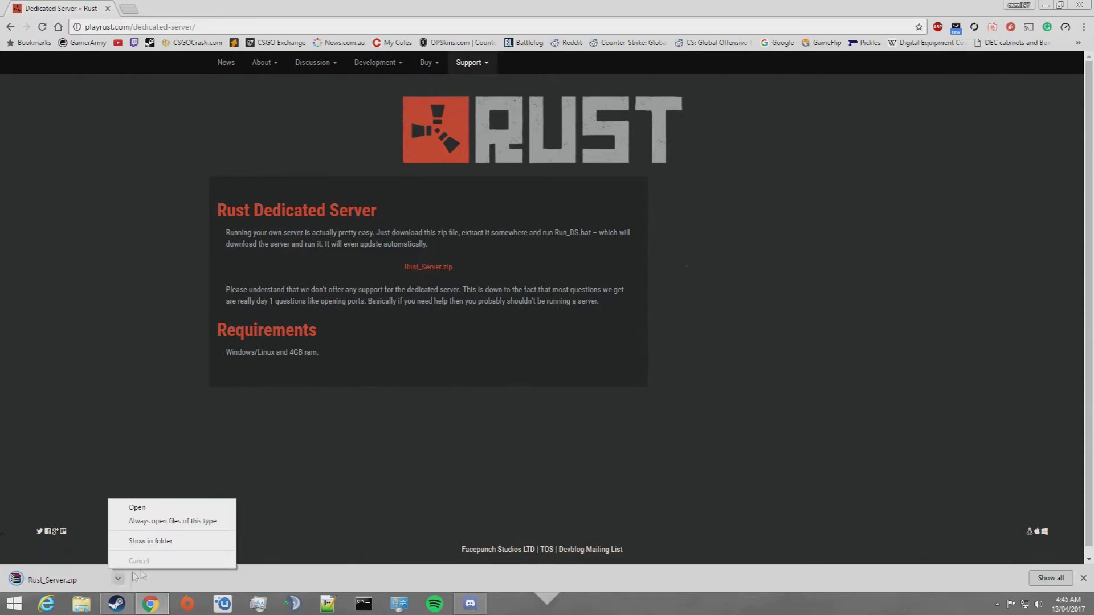
{"action": "left_click", "coordinate": [167, 545]}
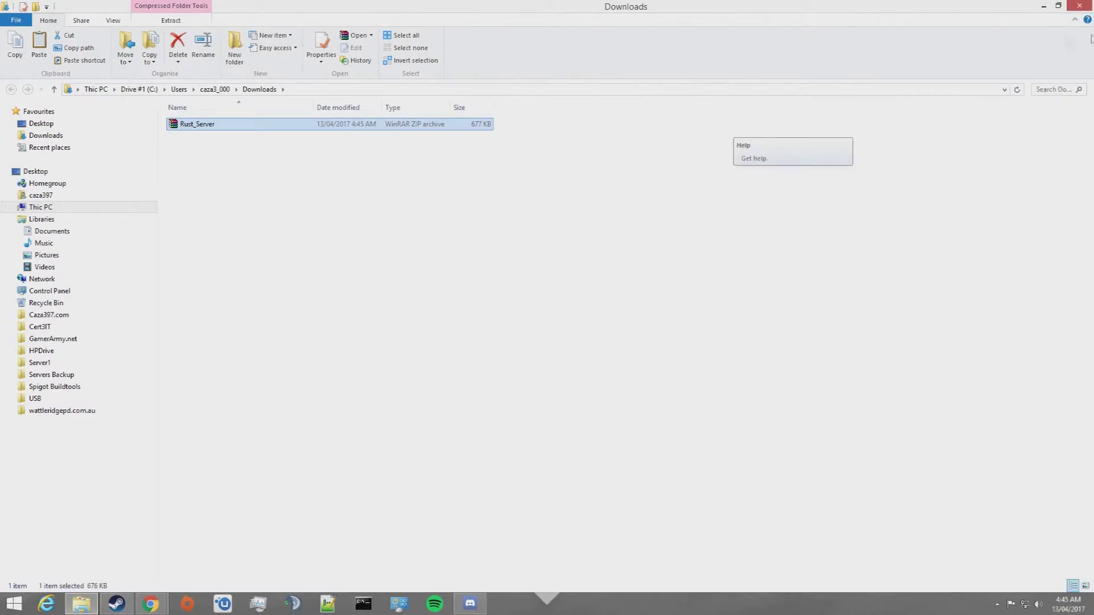
{"action": "left_click", "coordinate": [1079, 6]}
{"action": "left_click", "coordinate": [1082, 6]}
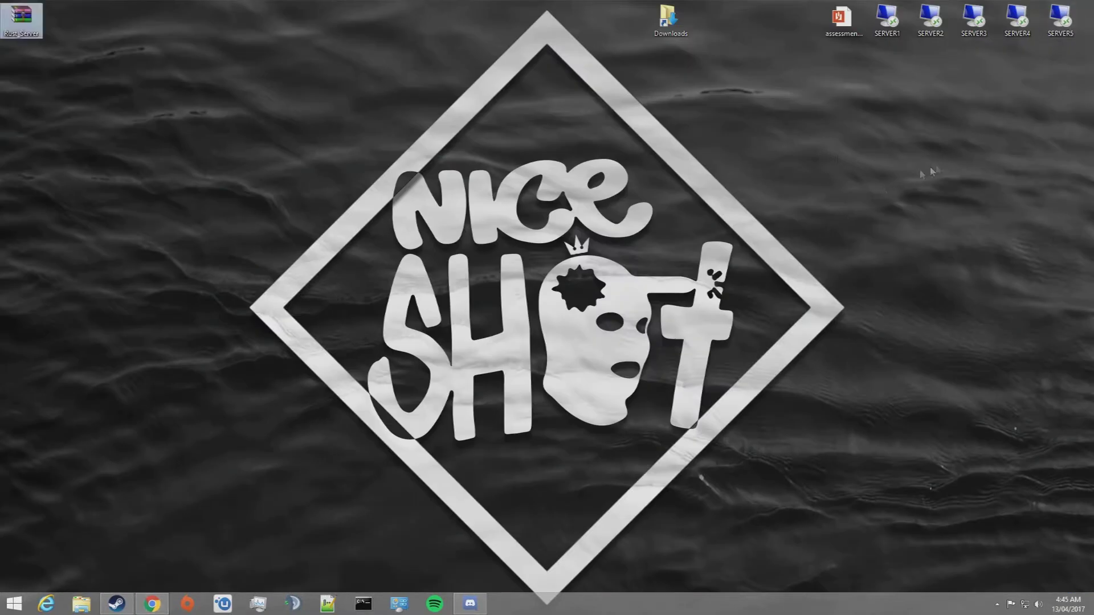
- Extract the Rust_Server archive's Server folder onto a clear area of the desktop and delete the archive
{"action": "right_click", "coordinate": [15, 25]}
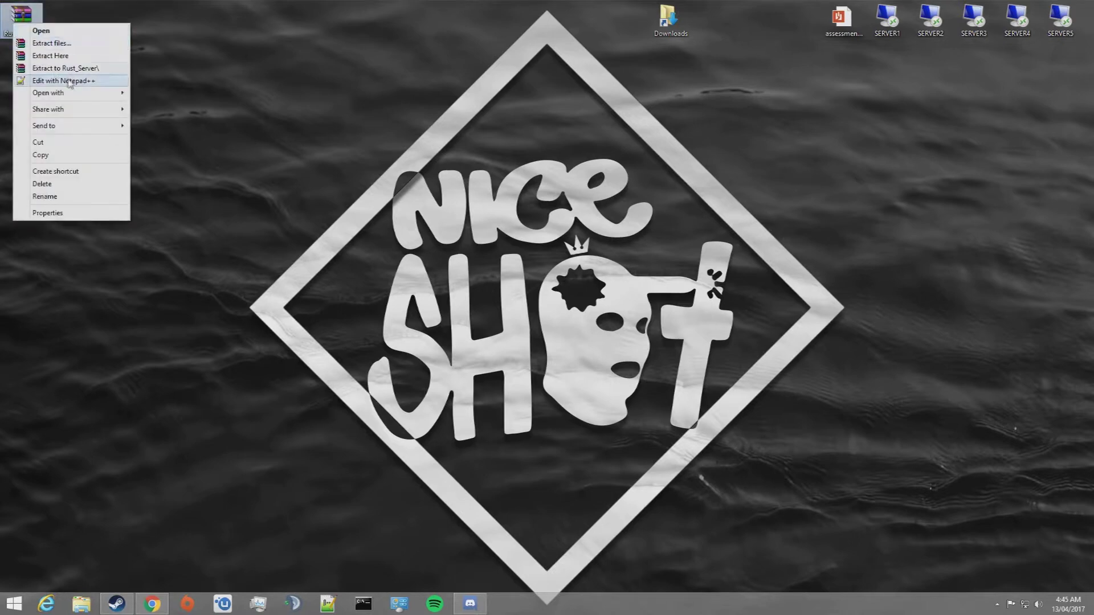
{"action": "left_click", "coordinate": [50, 56]}
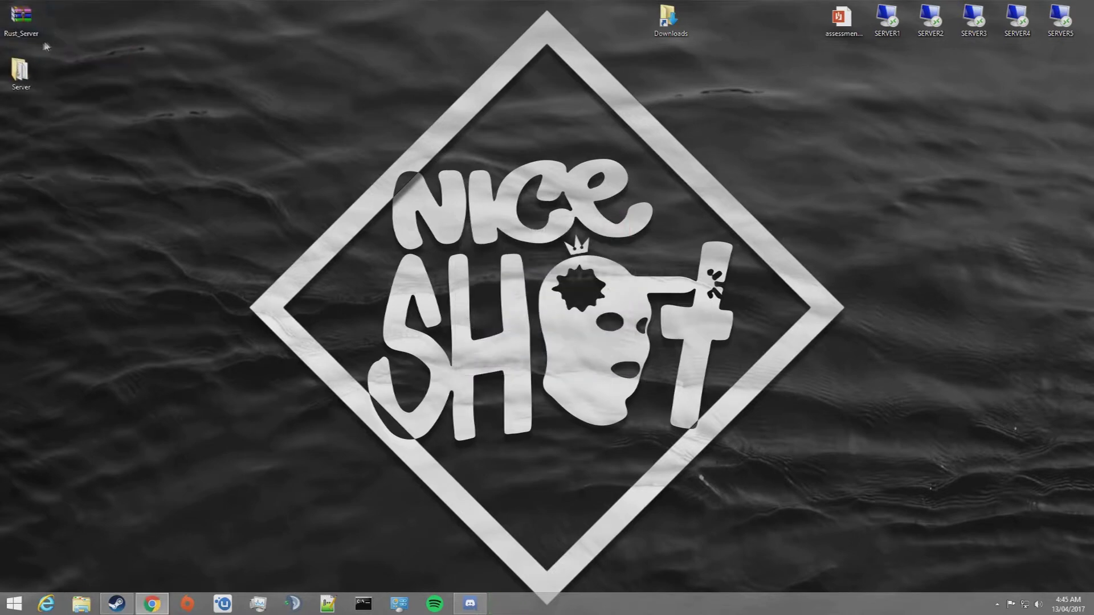
{"action": "mouse_move", "coordinate": [20, 73]}
{"action": "left_mouse_down"}
{"action": "mouse_move", "coordinate": [812, 270]}
{"action": "mouse_move", "coordinate": [886, 236]}
{"action": "left_mouse_up"}
{"action": "left_click_drag", "start_coordinate": [103, 77], "coordinate": [26, 15]}
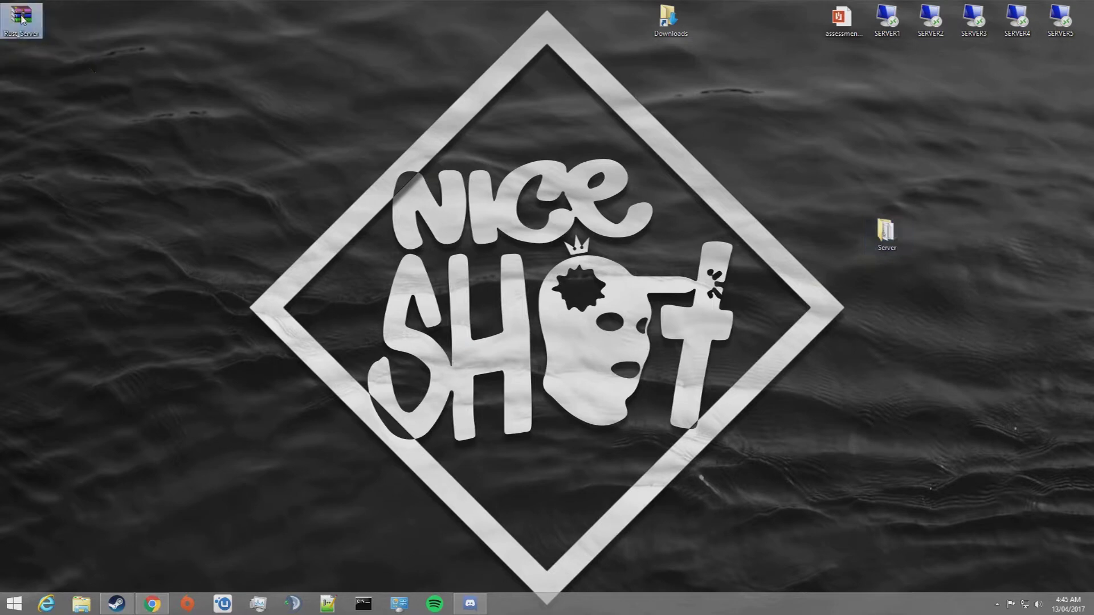
{"action": "key", "text": "Delete"}
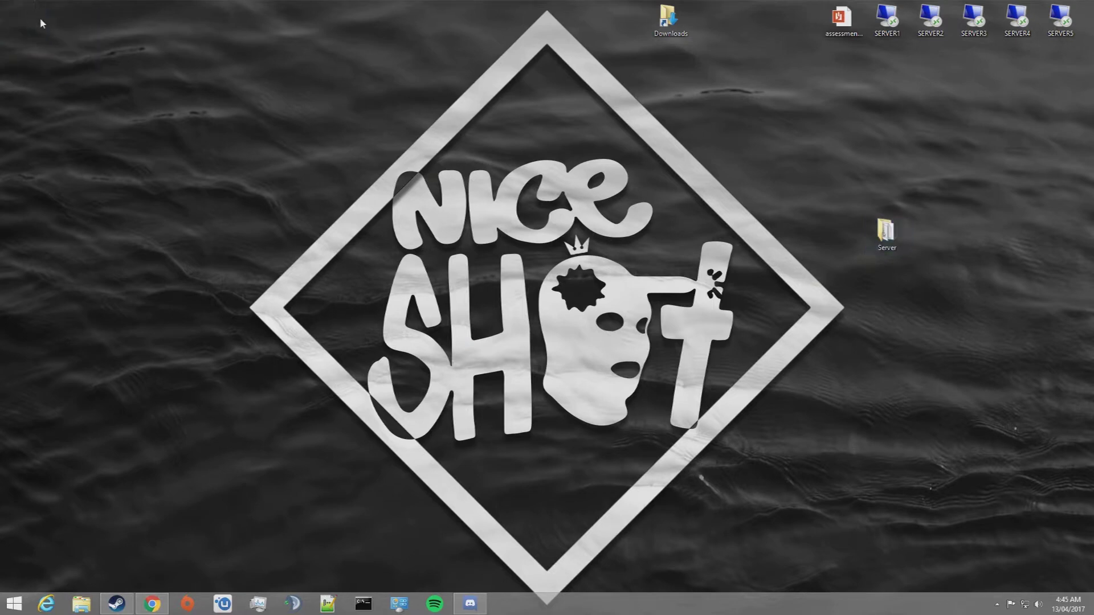
- Open the Server folder on the desktop and open the Run_DS batch file for editing in Notepad
{"action": "left_click", "coordinate": [897, 239]}
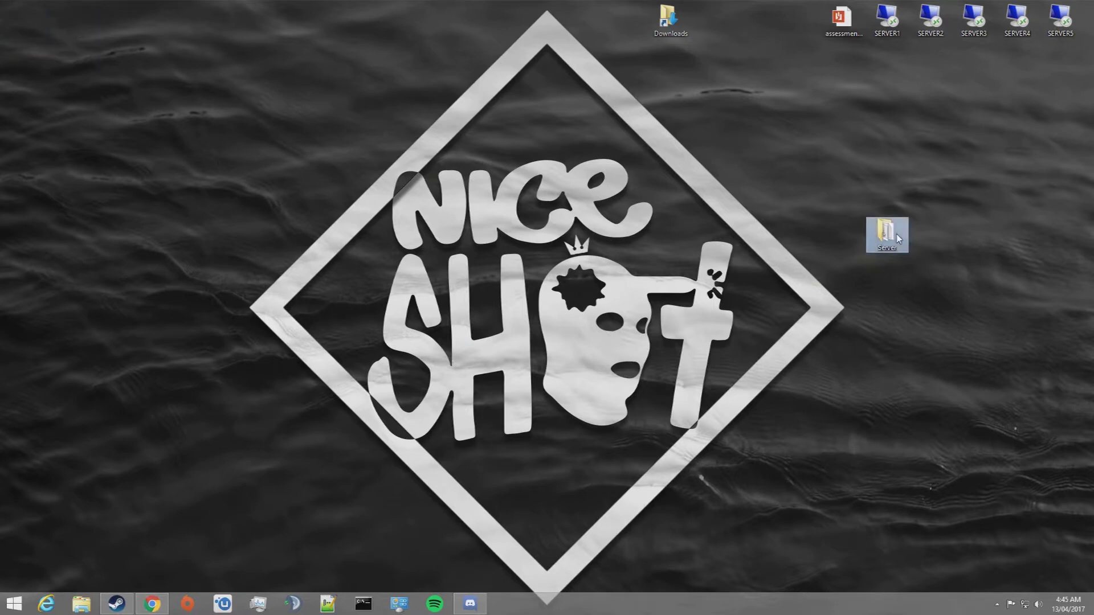
{"action": "double_click", "coordinate": [897, 239]}
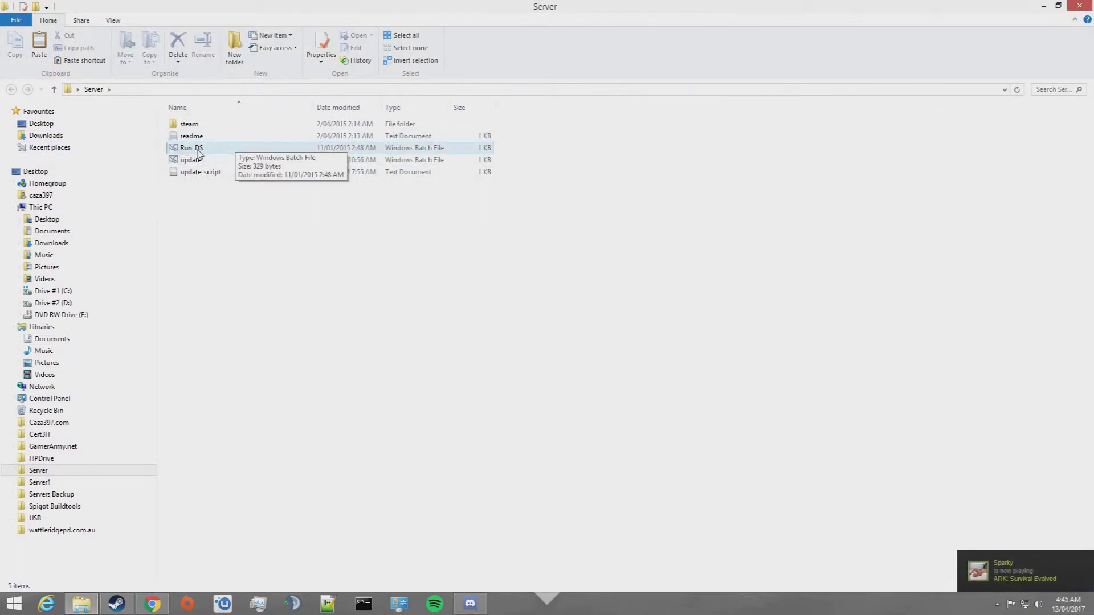
{"action": "right_click", "coordinate": [200, 149]}
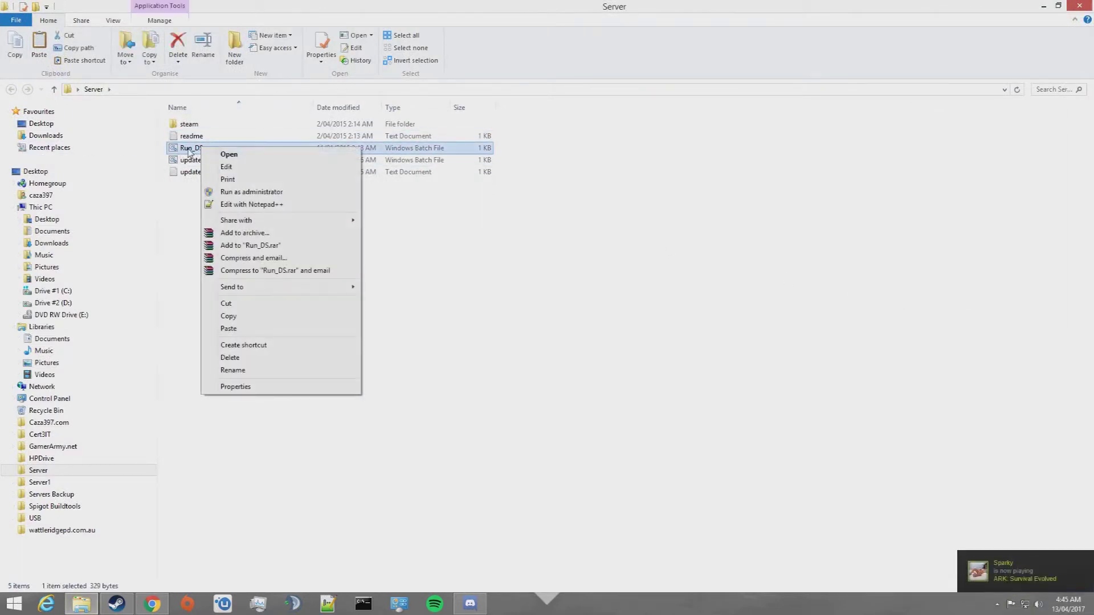
{"action": "left_click", "coordinate": [246, 170]}
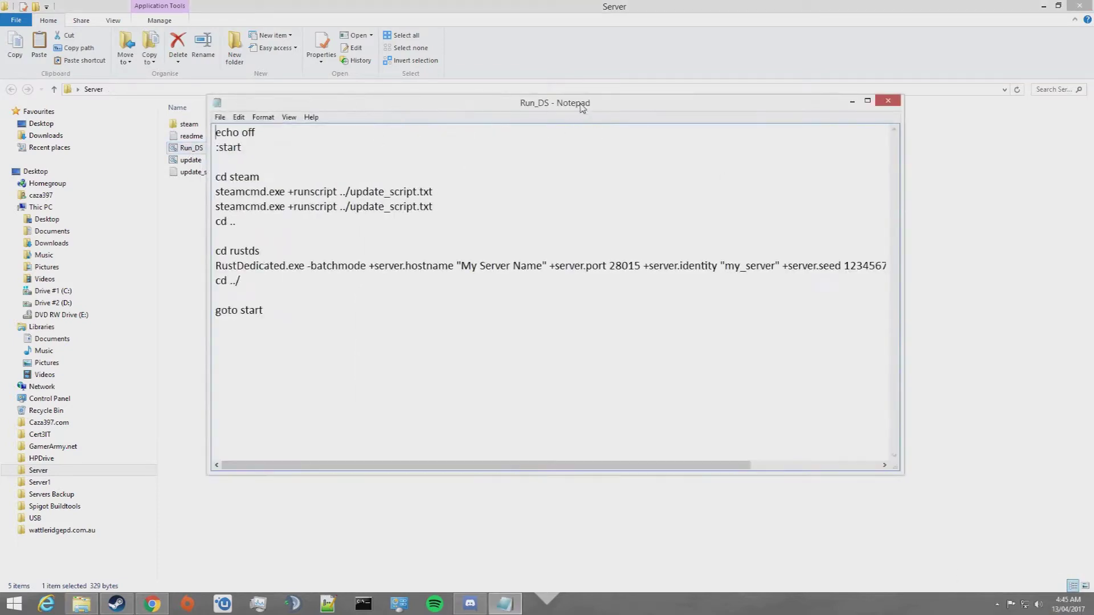
{"action": "left_click_drag", "start_coordinate": [581, 108], "coordinate": [592, 87]}
{"action": "mouse_move", "coordinate": [489, 444]}
{"action": "left_mouse_down"}
{"action": "mouse_move", "coordinate": [629, 450]}
{"action": "mouse_move", "coordinate": [496, 450]}
{"action": "left_mouse_up"}
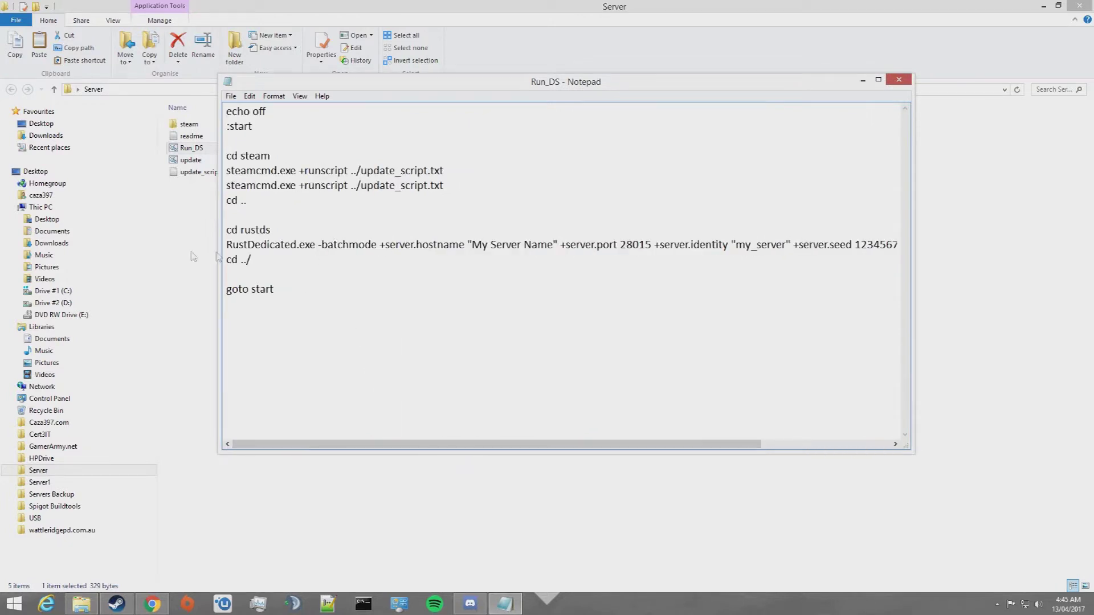
- Set the server.hostname value in the RustDedicated.exe line to "testrustserver"
{"action": "mouse_move", "coordinate": [385, 445]}
{"action": "left_mouse_down"}
{"action": "mouse_move", "coordinate": [510, 454]}
{"action": "mouse_move", "coordinate": [373, 447]}
{"action": "left_mouse_up"}
{"action": "left_click_drag", "start_coordinate": [554, 245], "coordinate": [472, 249]}
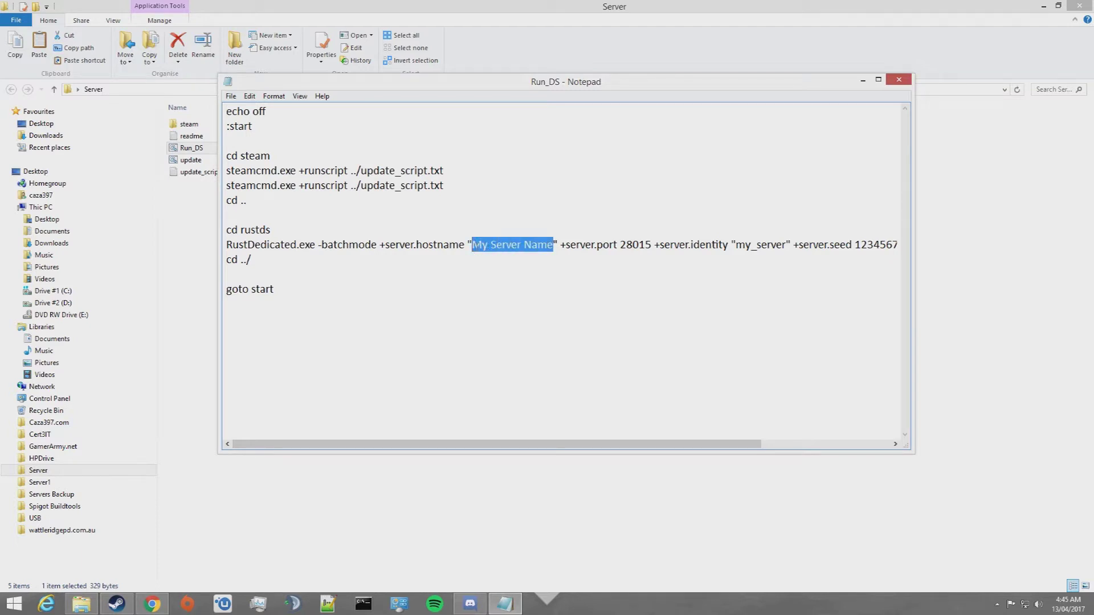
{"action": "type", "text": "test"}
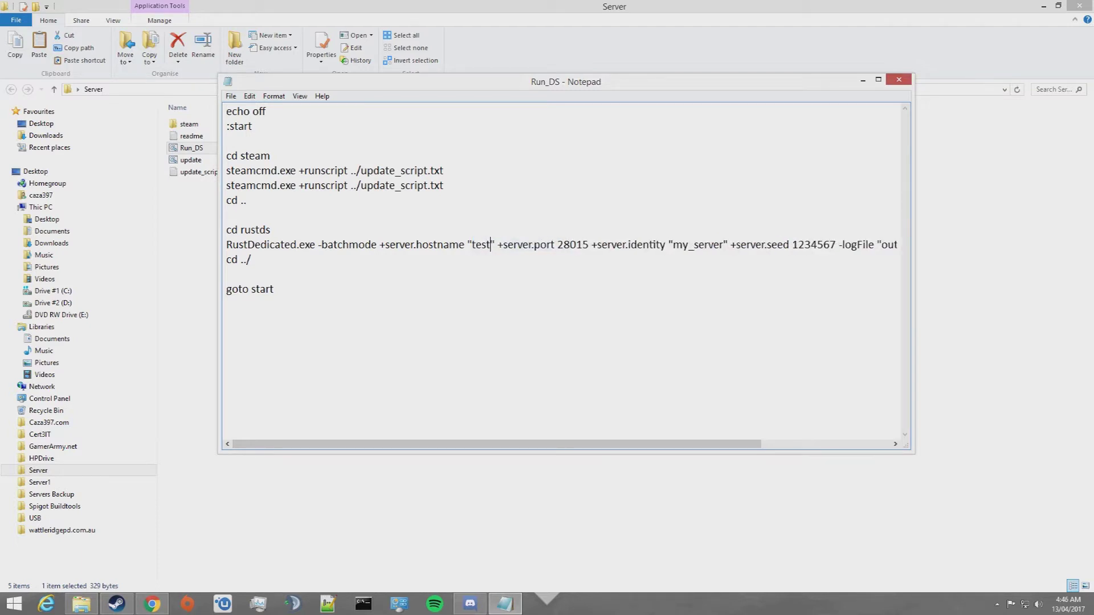
{"action": "type", "text": "rustserver"}
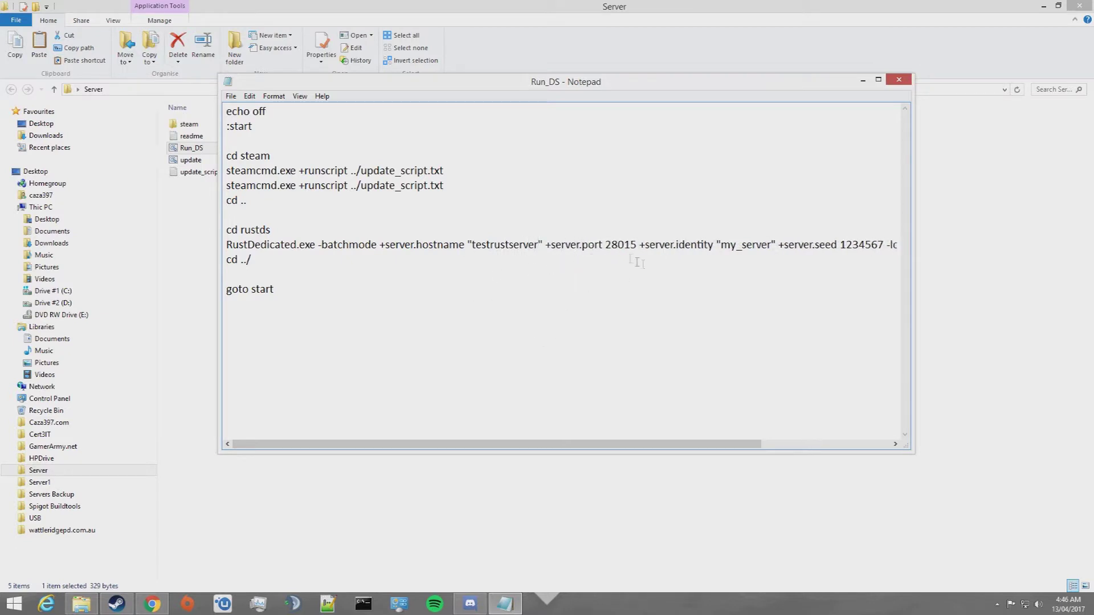
{"action": "left_click_drag", "start_coordinate": [605, 245], "coordinate": [637, 247]}
{"action": "left_click", "coordinate": [628, 252]}
{"action": "key", "text": "Down"}
{"action": "key", "text": "Down"}
- Set the server.identity value in the RustDedicated.exe line to "server1"
{"action": "left_click_drag", "start_coordinate": [619, 444], "coordinate": [733, 447]}
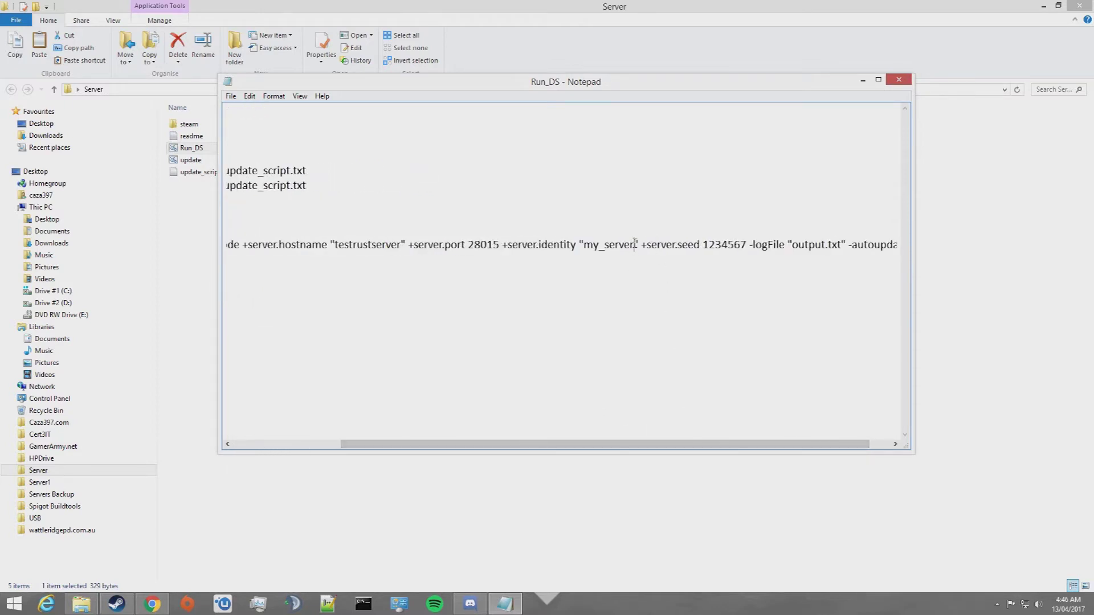
{"action": "left_click_drag", "start_coordinate": [635, 246], "coordinate": [588, 248]}
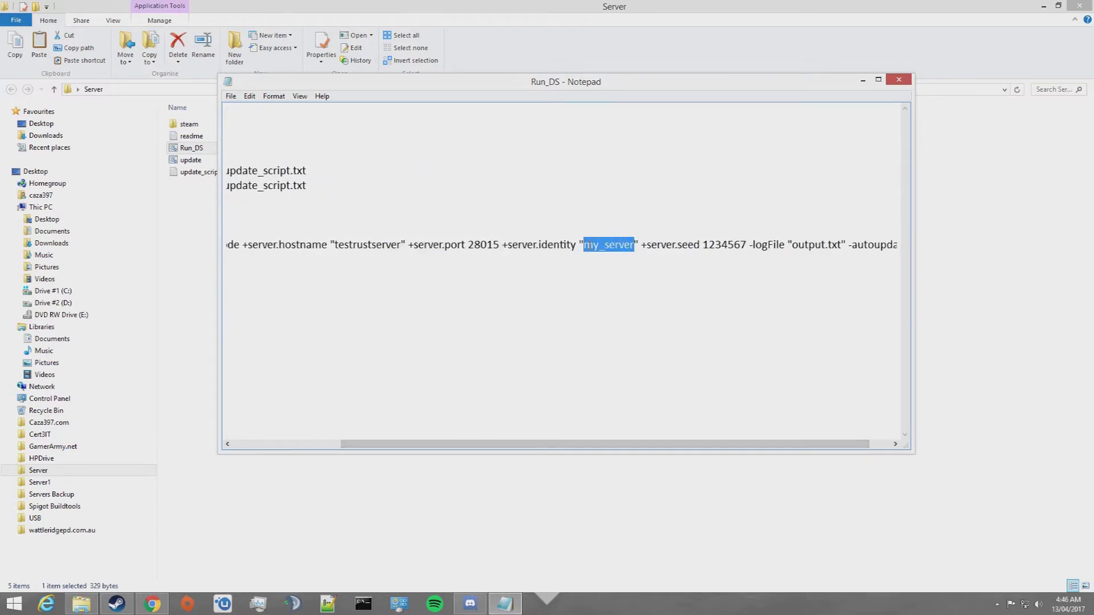
{"action": "type", "text": "server1"}
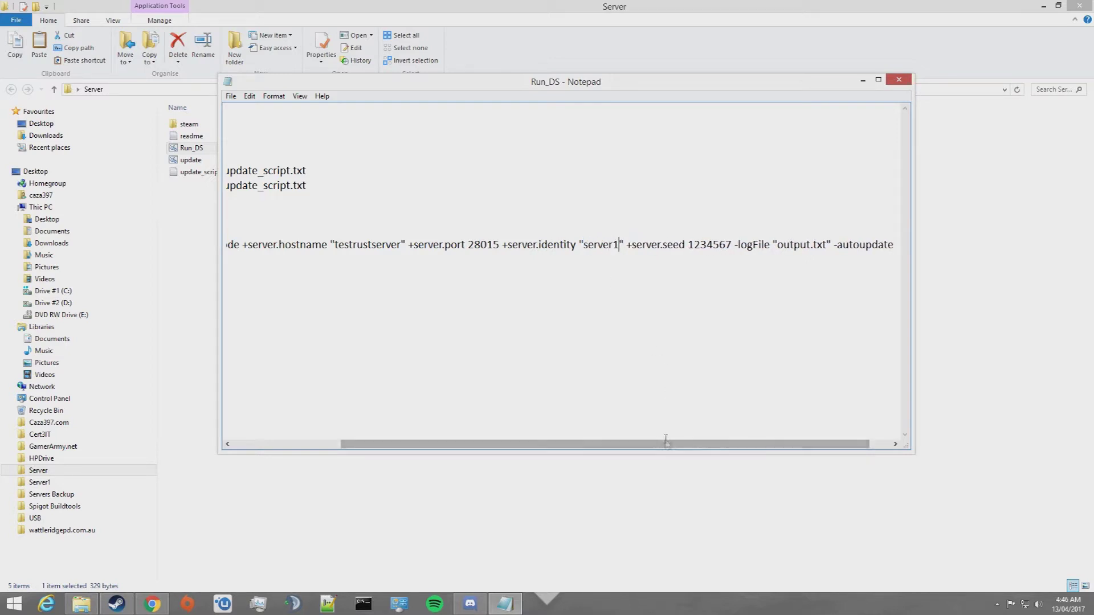
- Set the server.seed value in the RustDedicated.exe line to 45876987
{"action": "left_click_drag", "start_coordinate": [670, 447], "coordinate": [691, 447]}
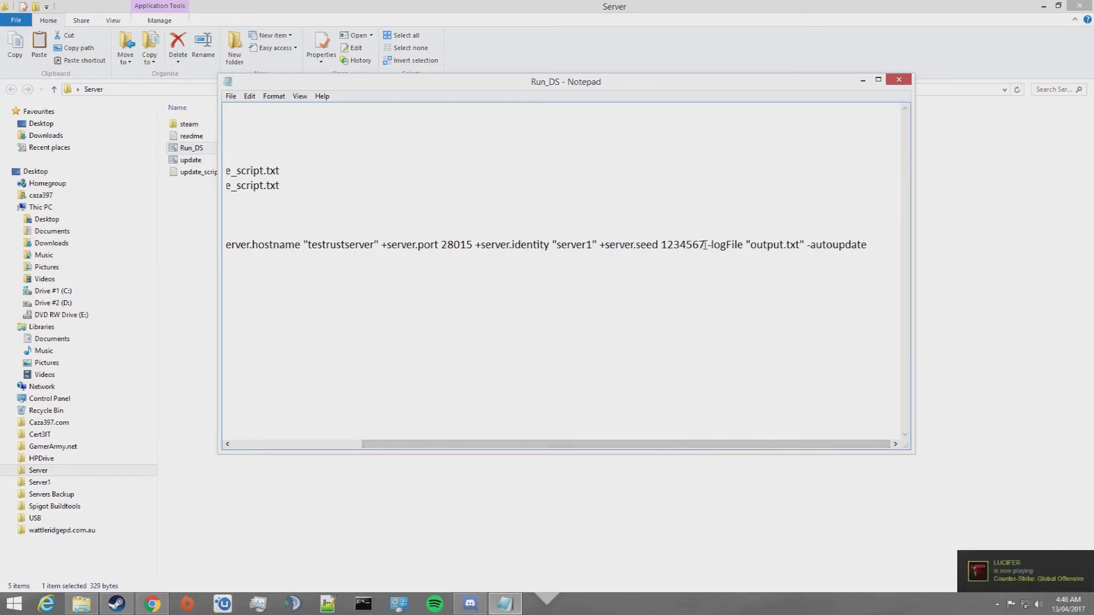
{"action": "left_click_drag", "start_coordinate": [705, 244], "coordinate": [663, 249]}
{"action": "type", "text": "45876987"}
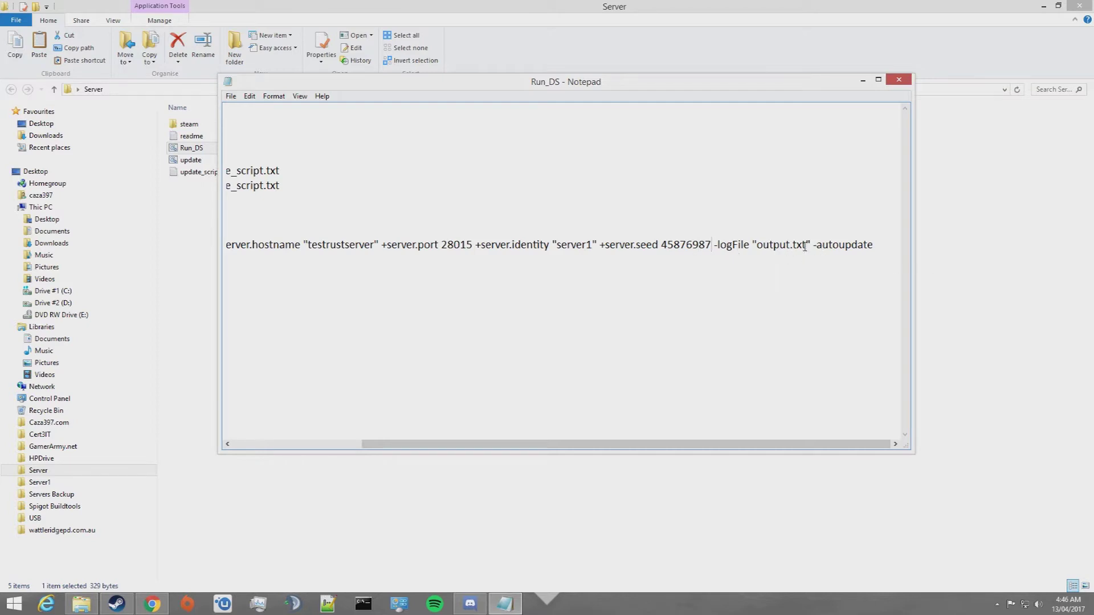
{"action": "left_click_drag", "start_coordinate": [808, 245], "coordinate": [911, 247]}
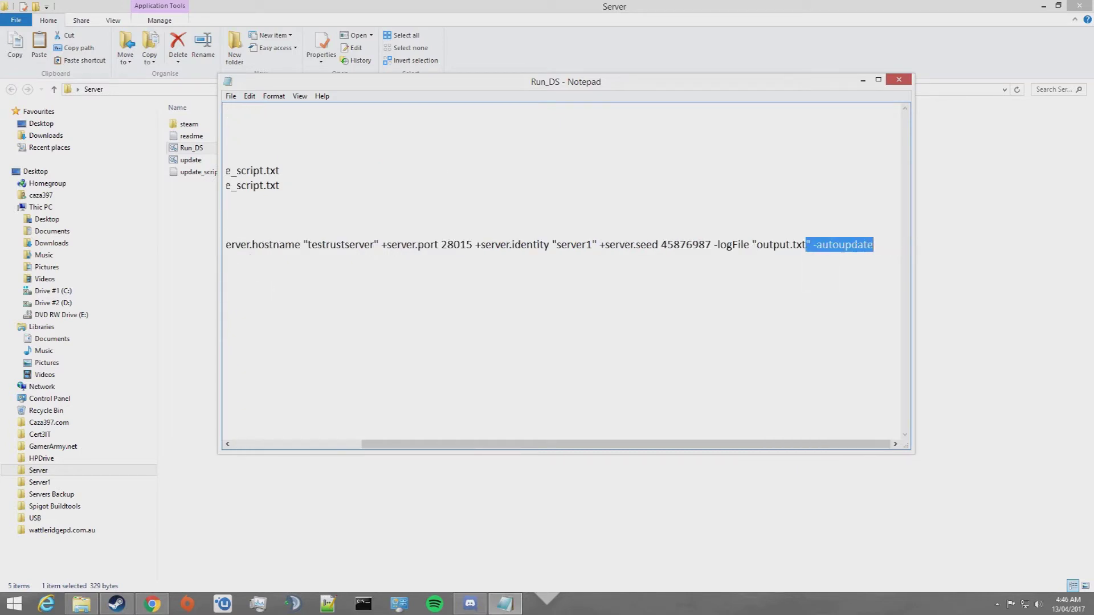
{"action": "left_click", "coordinate": [864, 248]}
{"action": "left_click_drag", "start_coordinate": [880, 247], "coordinate": [815, 252]}
{"action": "left_click", "coordinate": [875, 245]}
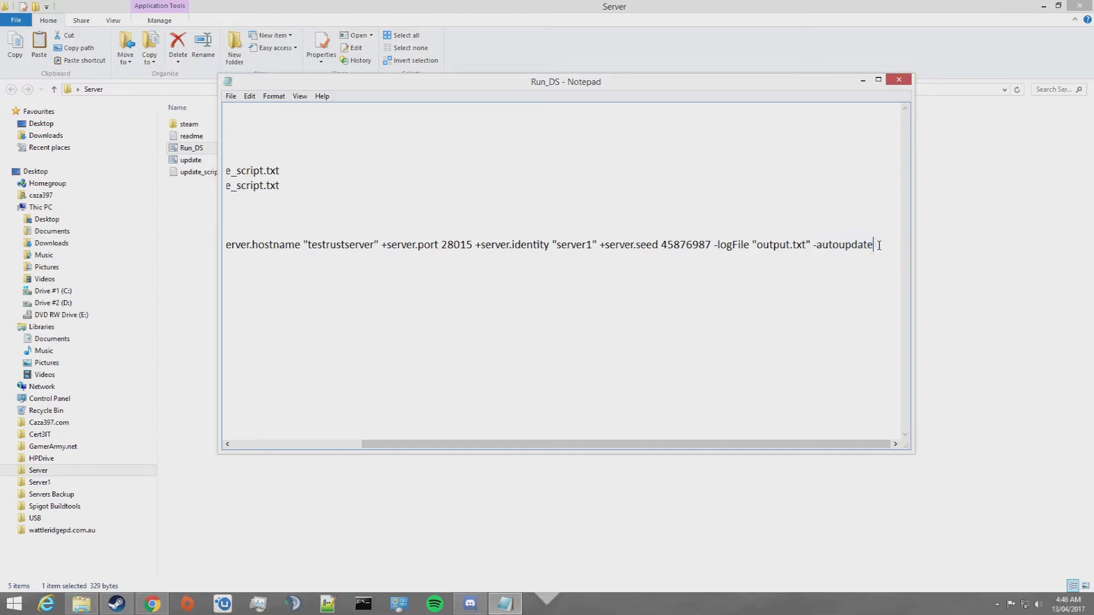
{"action": "left_click_drag", "start_coordinate": [874, 246], "coordinate": [814, 246]}
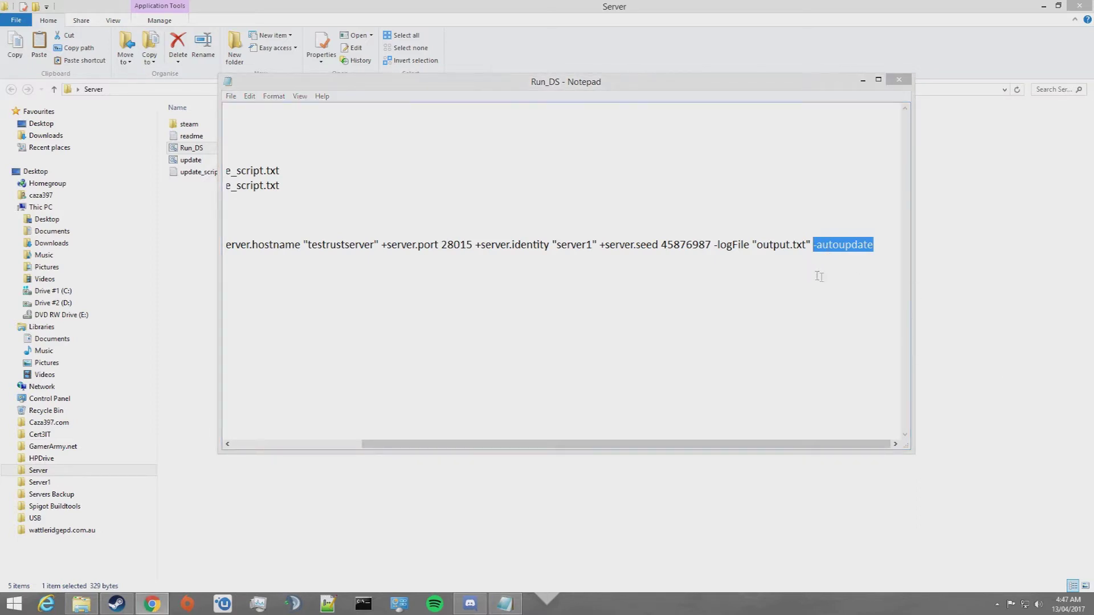
- Append +server.worldsize 3000 after -autoupdate at the end of the RustDedicated.exe line
{"action": "left_click", "coordinate": [884, 247]}
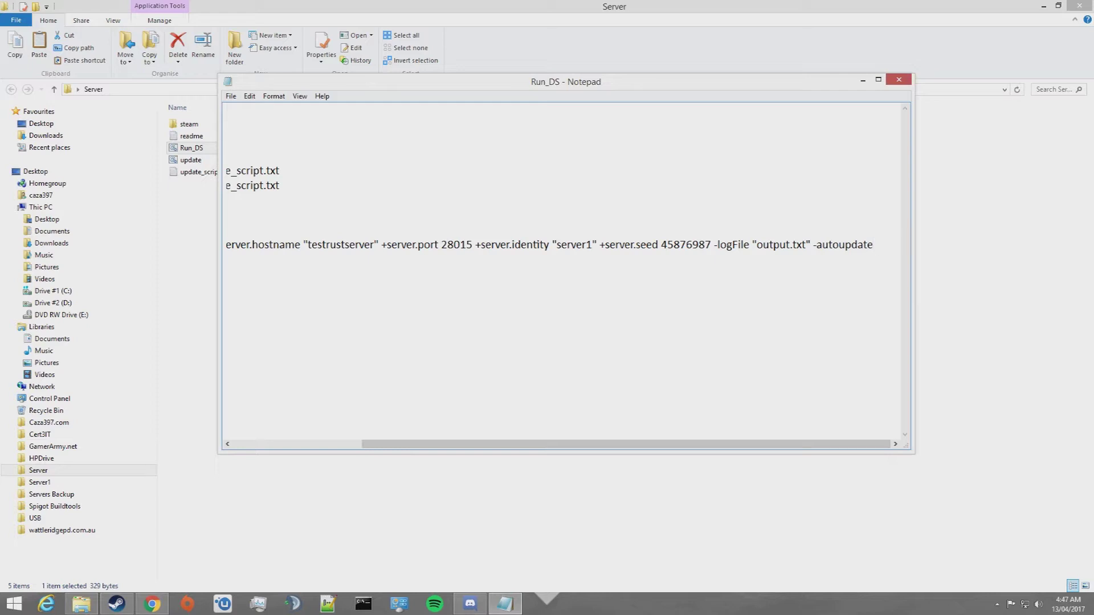
{"action": "type", "text": "+"}
{"action": "type", "text": "server"}
{"action": "type", "text": ".wo"}
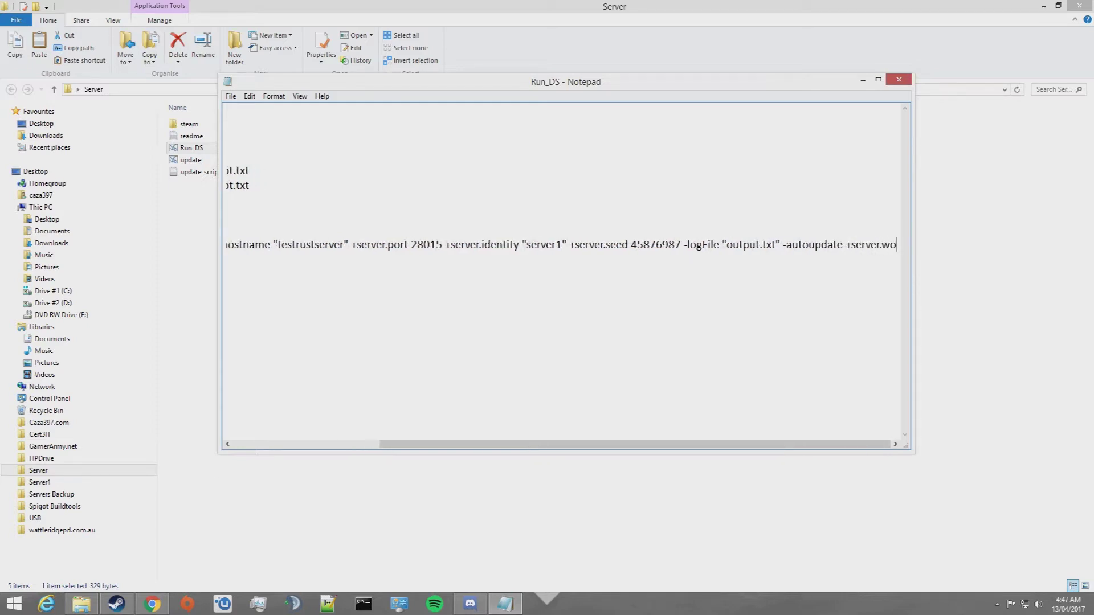
{"action": "type", "text": "rldsize"}
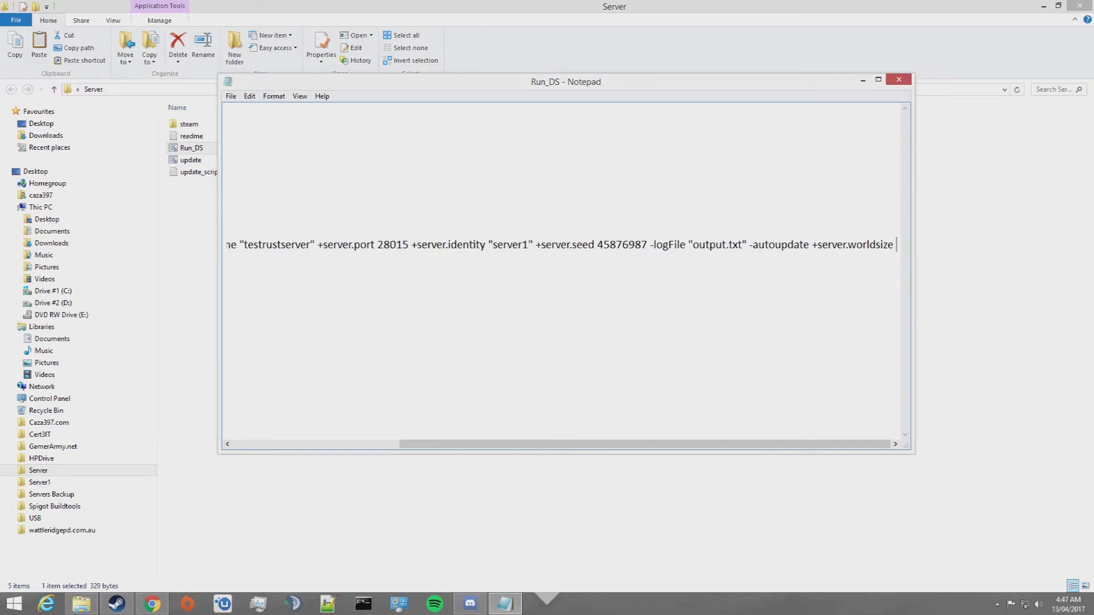
{"action": "type", "text": "3000"}
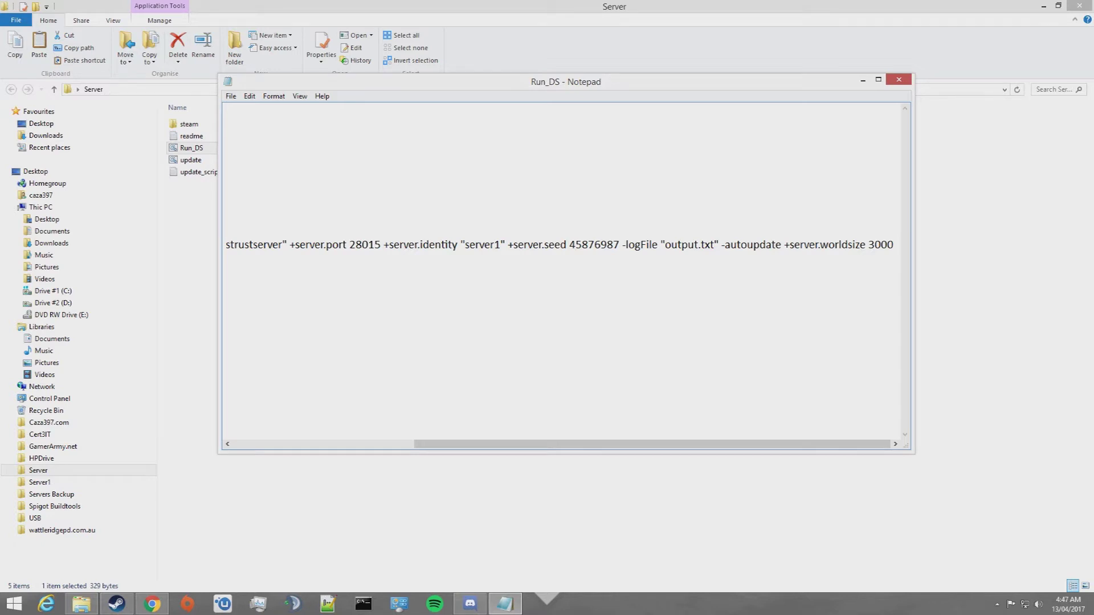
- Append +server.maxplayers 100 after the world size parameter in the RustDedicated.exe line
{"action": "type", "text": "+server"}
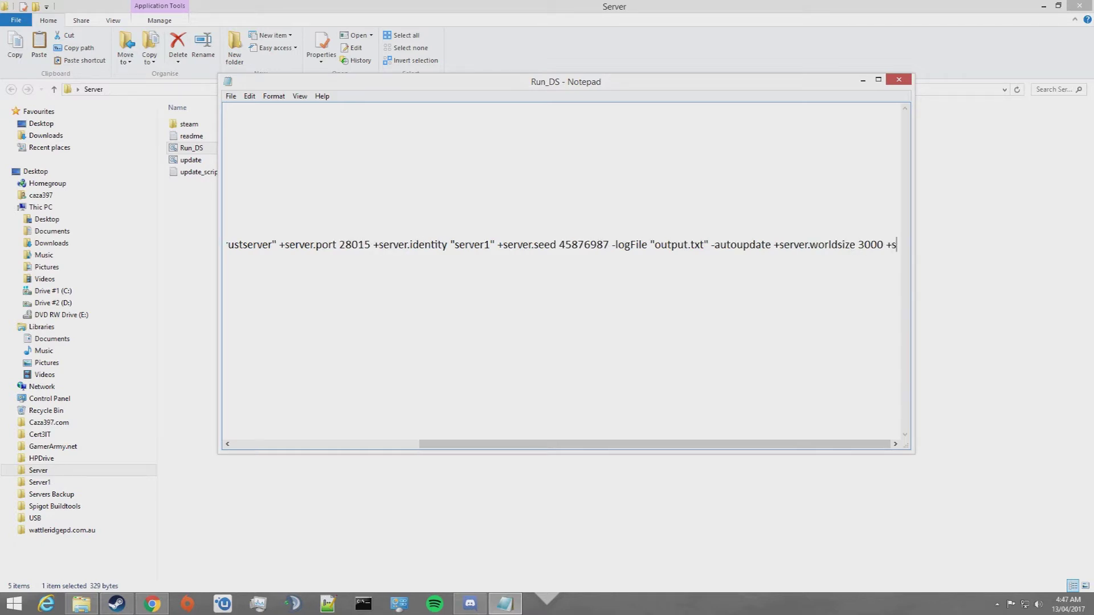
{"action": "type", "text": ".ma"}
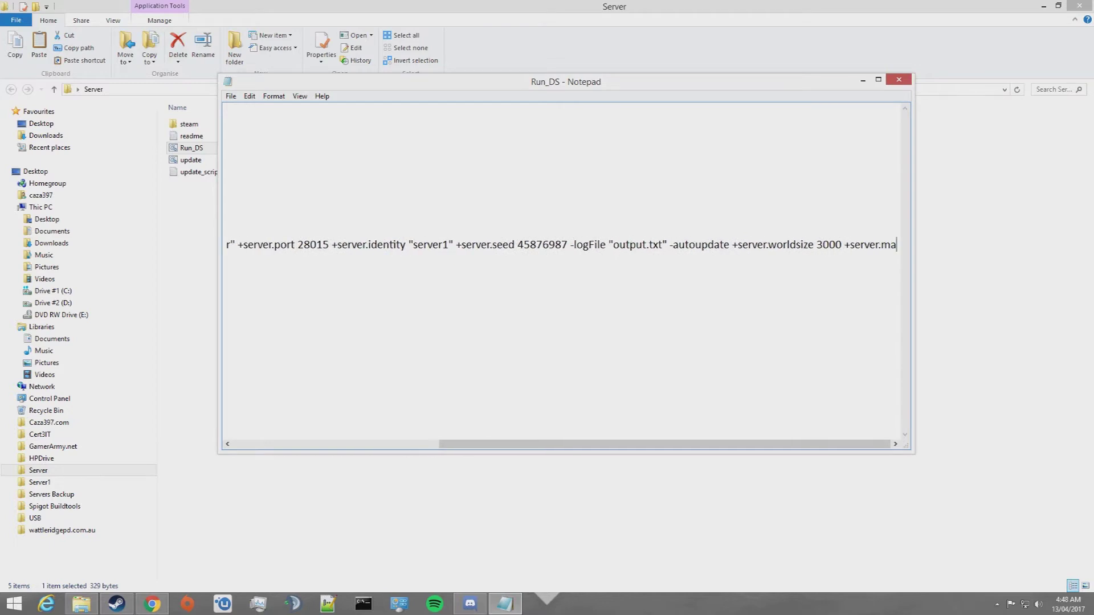
{"action": "type", "text": "xplayers"}
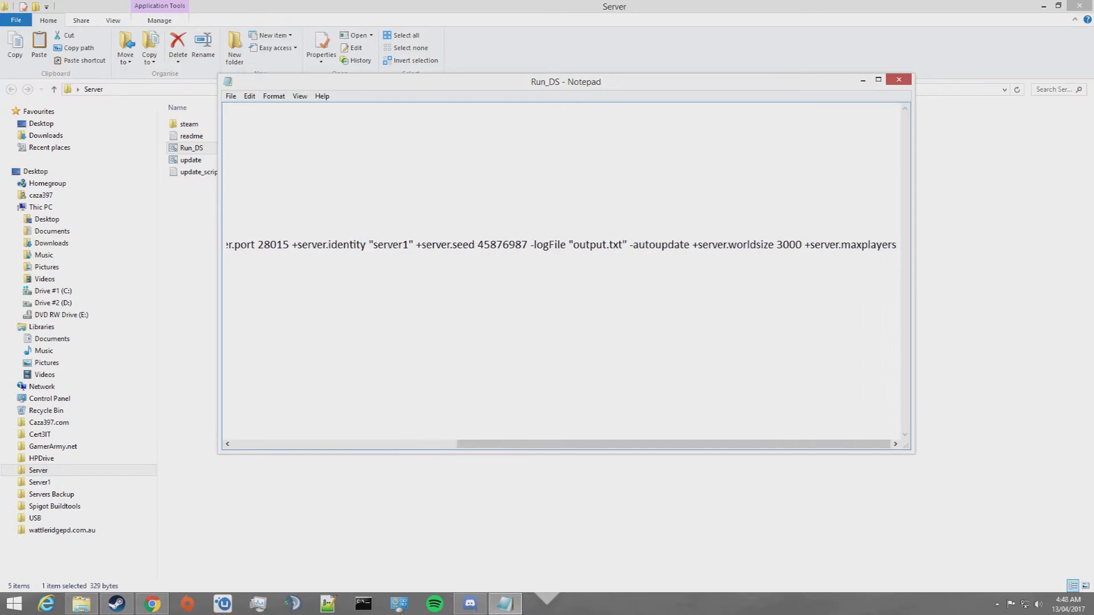
{"action": "type", "text": " 100"}
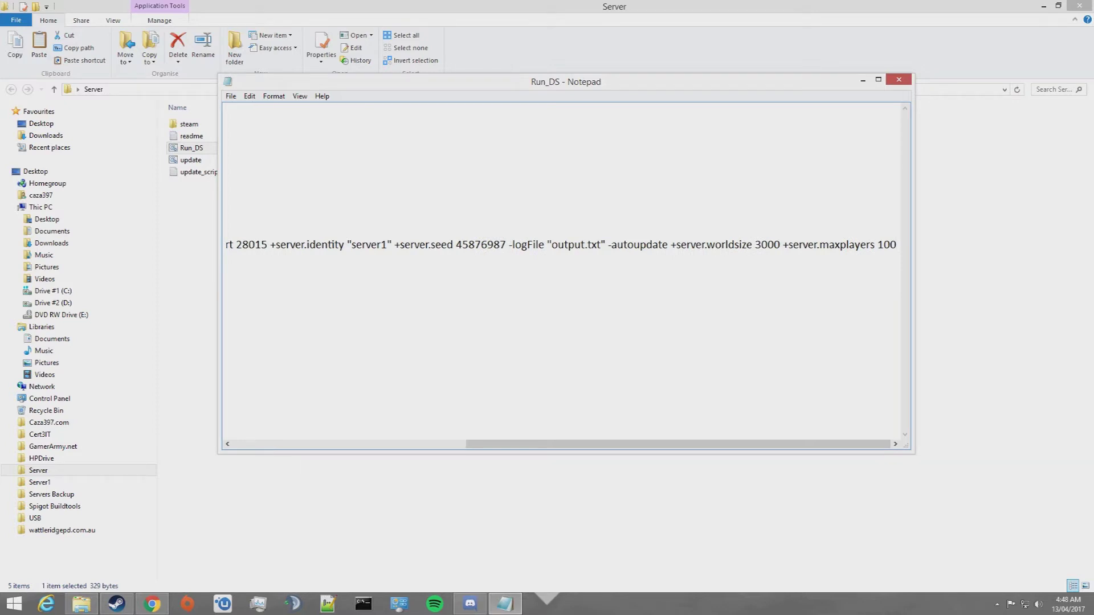
- Save the edited Run_DS batch file and close Notepad
{"action": "left_click_drag", "start_coordinate": [683, 443], "coordinate": [471, 444]}
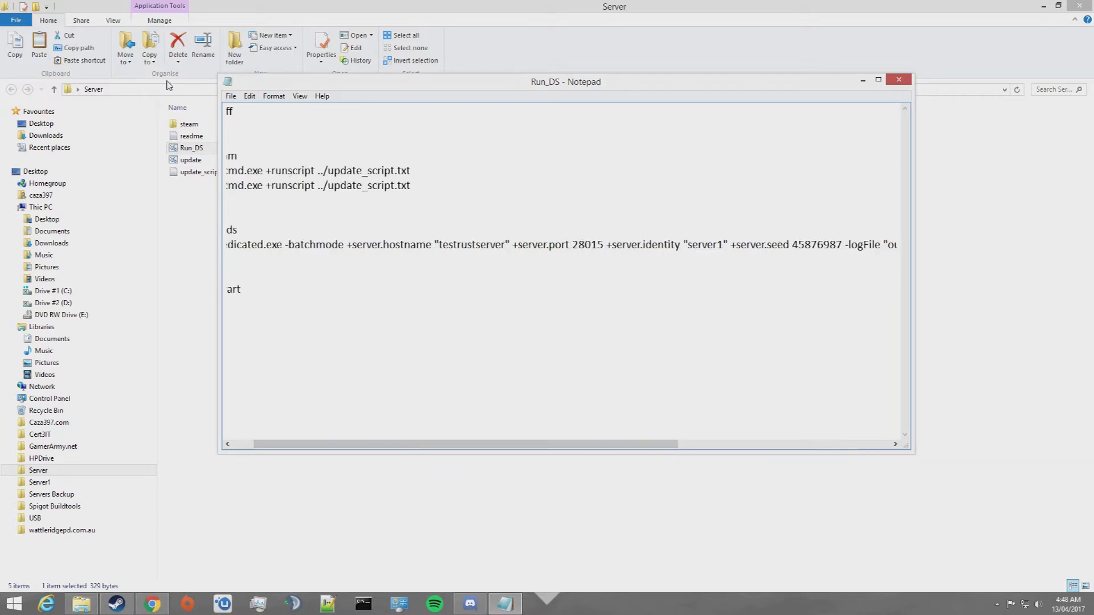
{"action": "left_click", "coordinate": [233, 97]}
{"action": "left_click", "coordinate": [250, 134]}
{"action": "left_click", "coordinate": [900, 82]}
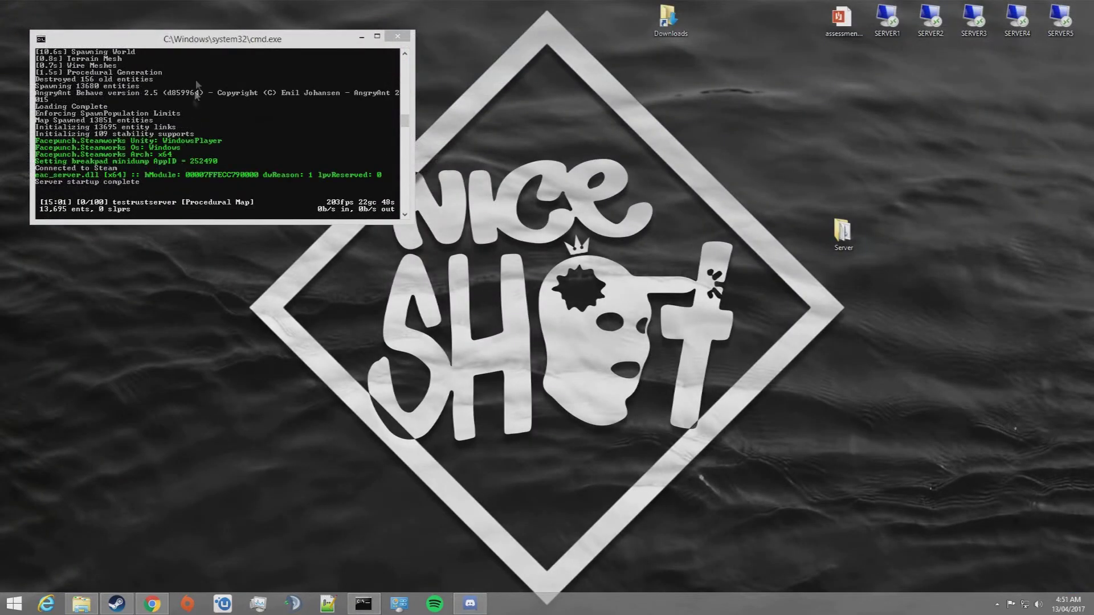
{"action": "left_click", "coordinate": [208, 41]}
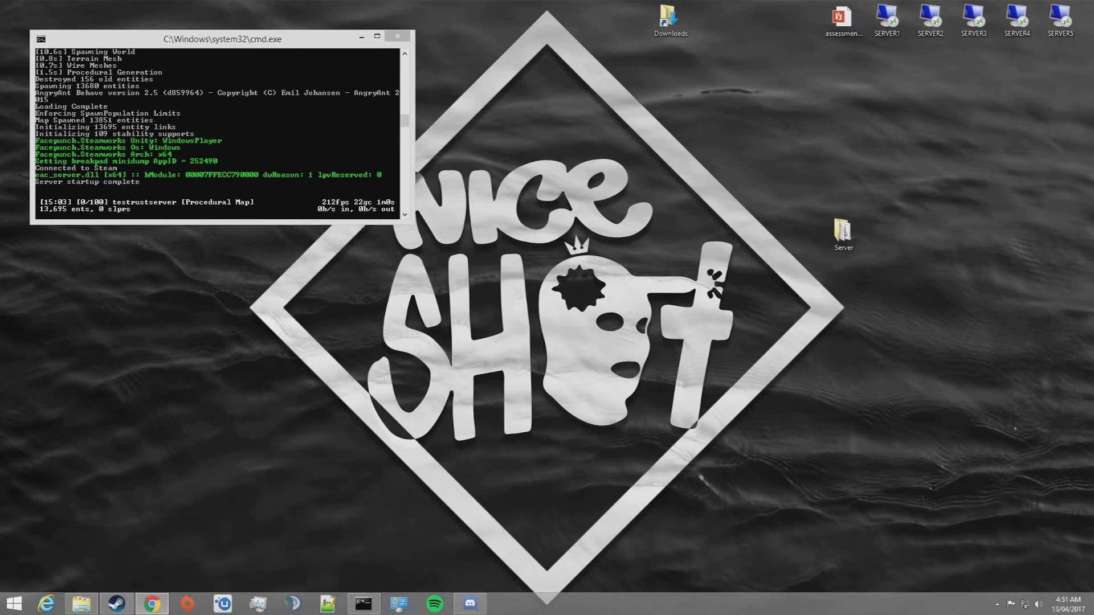
- Look up the player's Steam profile name on steamid.io and copy its steamID64, closing the browser
{"action": "left_click", "coordinate": [152, 603]}
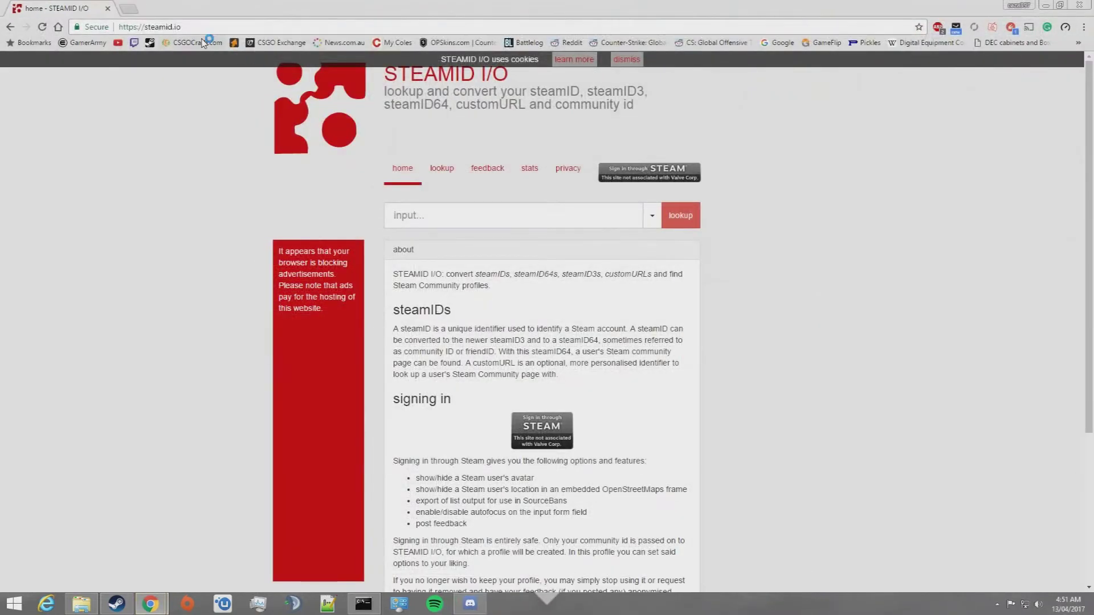
{"action": "left_click", "coordinate": [426, 216]}
{"action": "type", "text": "caza397"}
{"action": "key", "text": "Return"}
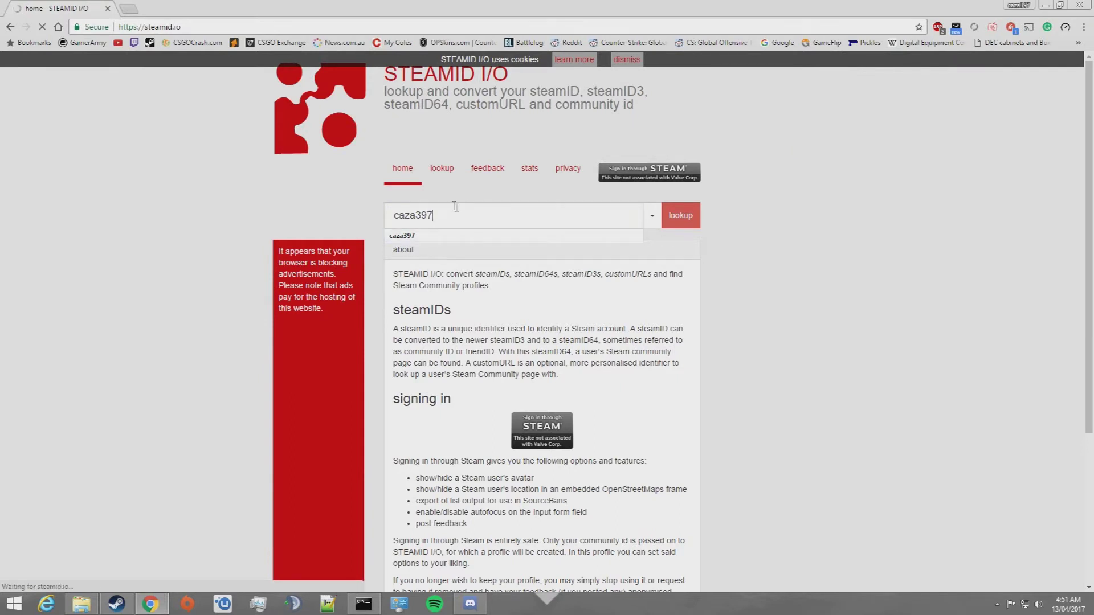
{"action": "left_click", "coordinate": [690, 218]}
{"action": "left_click_drag", "start_coordinate": [586, 297], "coordinate": [489, 304]}
{"action": "key", "text": "cmd+c"}
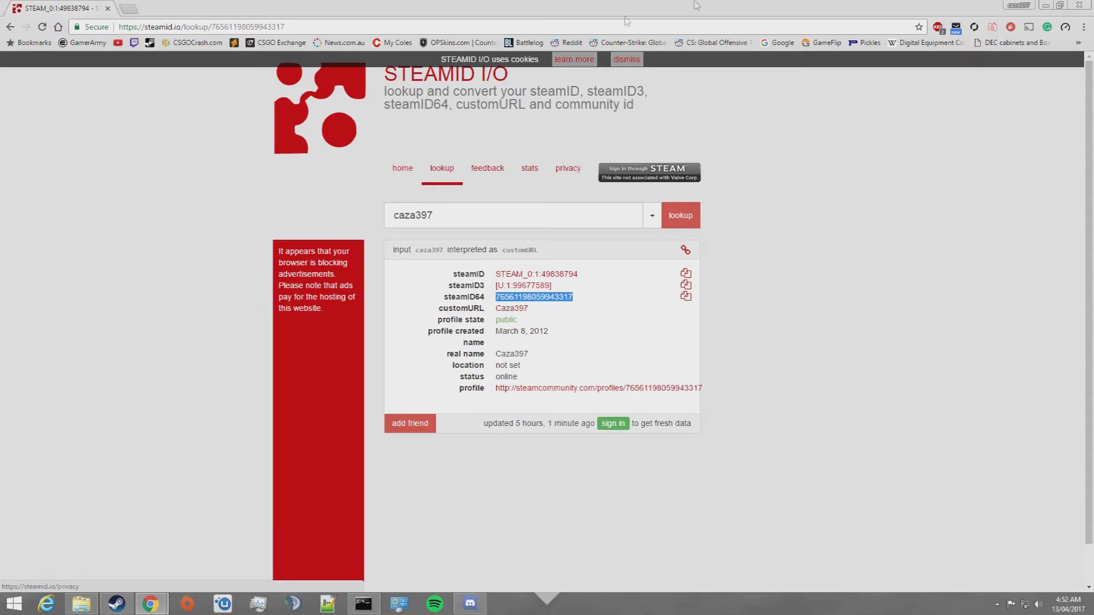
{"action": "left_click", "coordinate": [1079, 6]}
- Run the ownerid command in the server console with the copied steamID64 and the player's name
{"action": "left_click", "coordinate": [105, 192]}
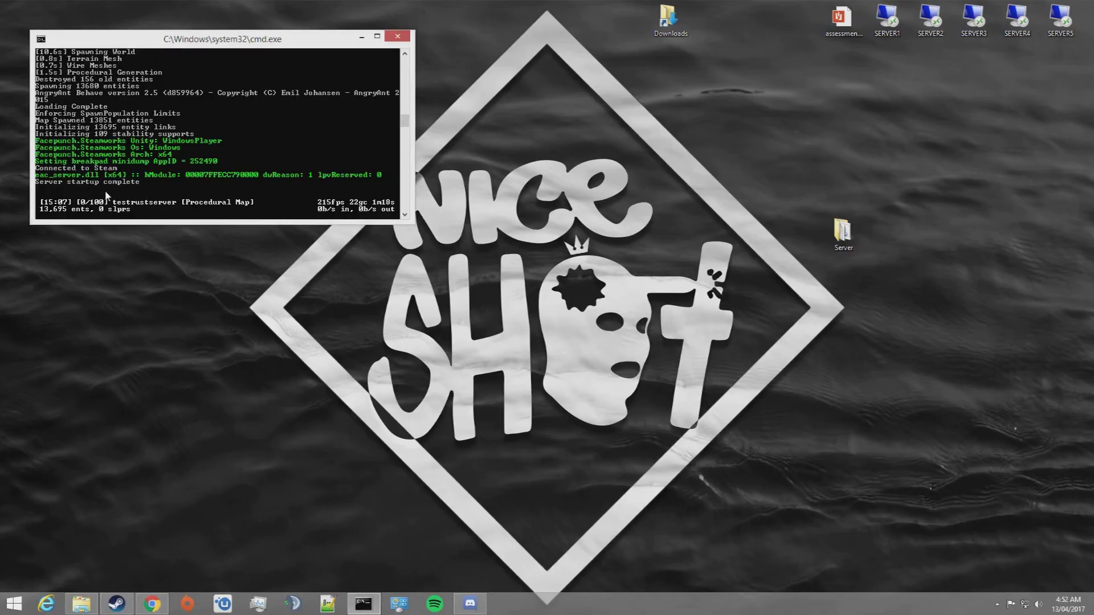
{"action": "type", "text": "ownderid"}
{"action": "right_click", "coordinate": [95, 197]}
{"action": "left_click", "coordinate": [64, 196]}
{"action": "type", "text": "r"}
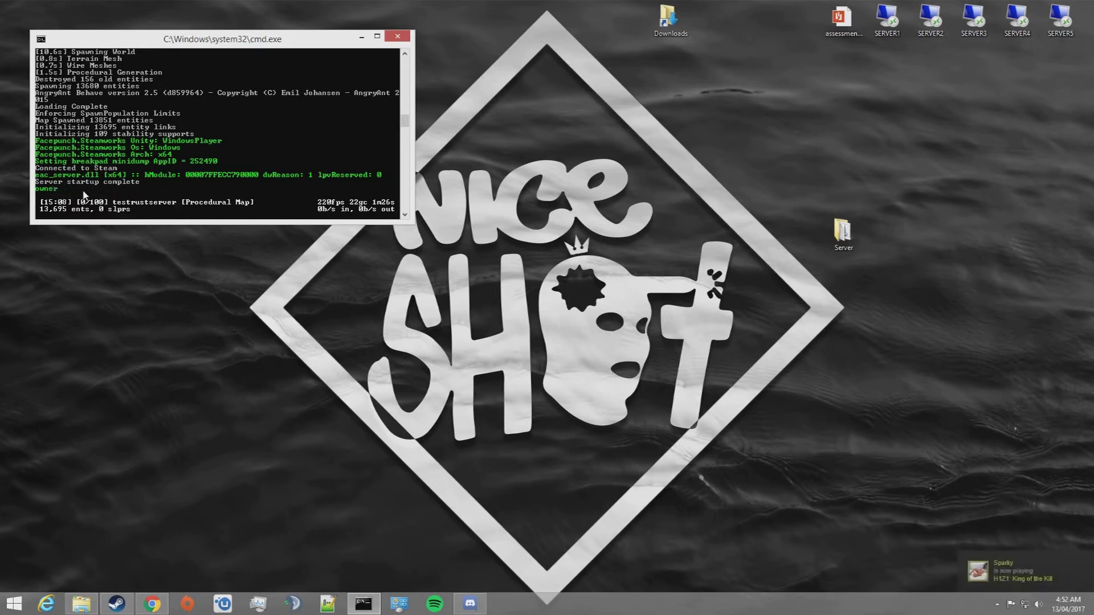
{"action": "type", "text": "id"}
{"action": "right_click", "coordinate": [84, 194]}
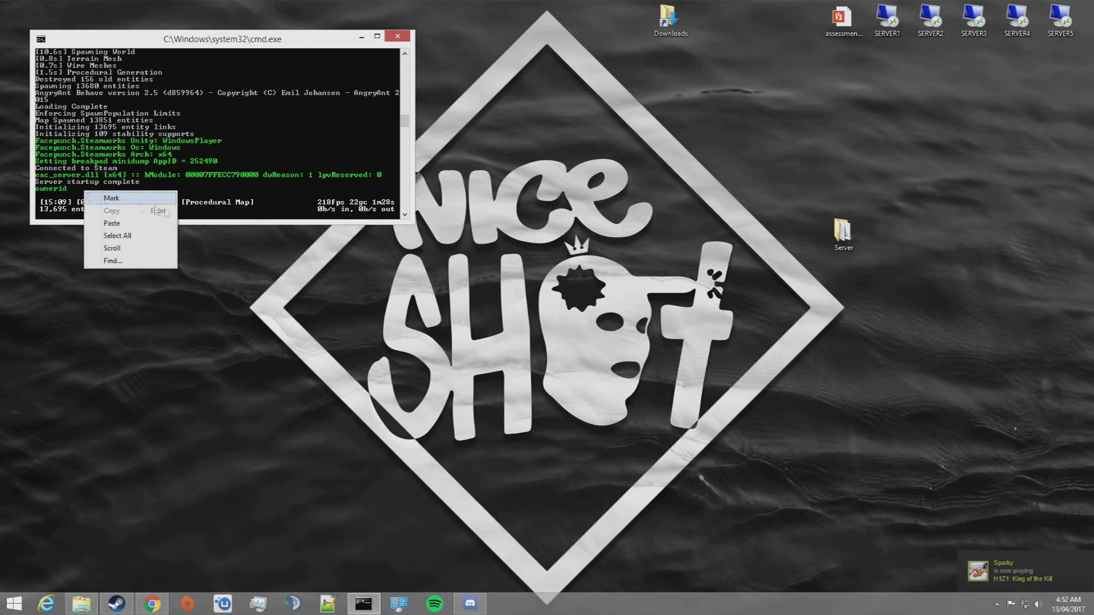
{"action": "left_click", "coordinate": [142, 218]}
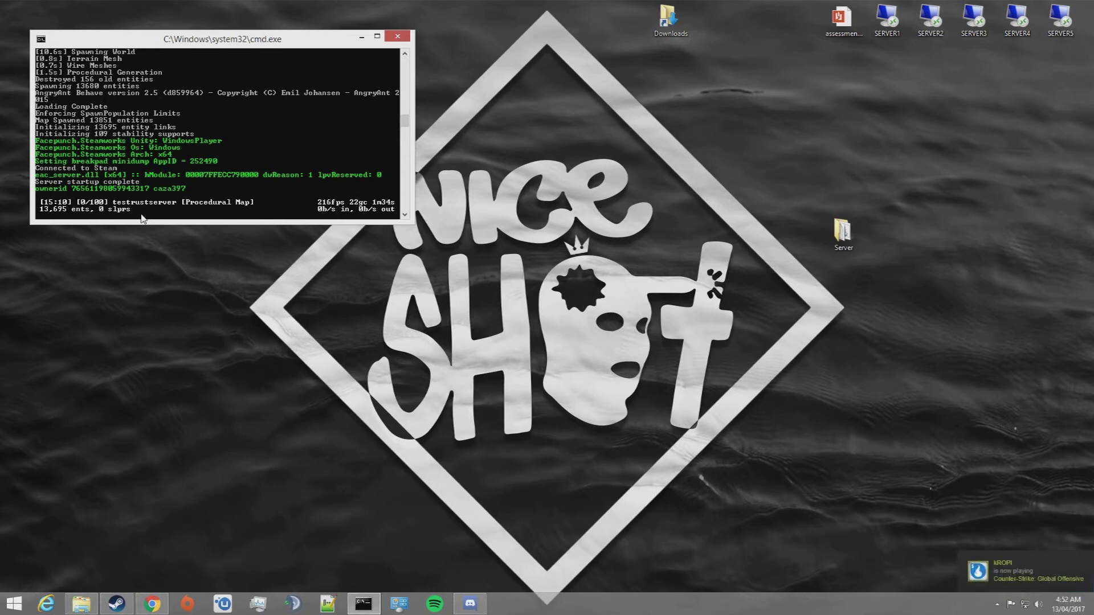
{"action": "key", "text": "Return"}
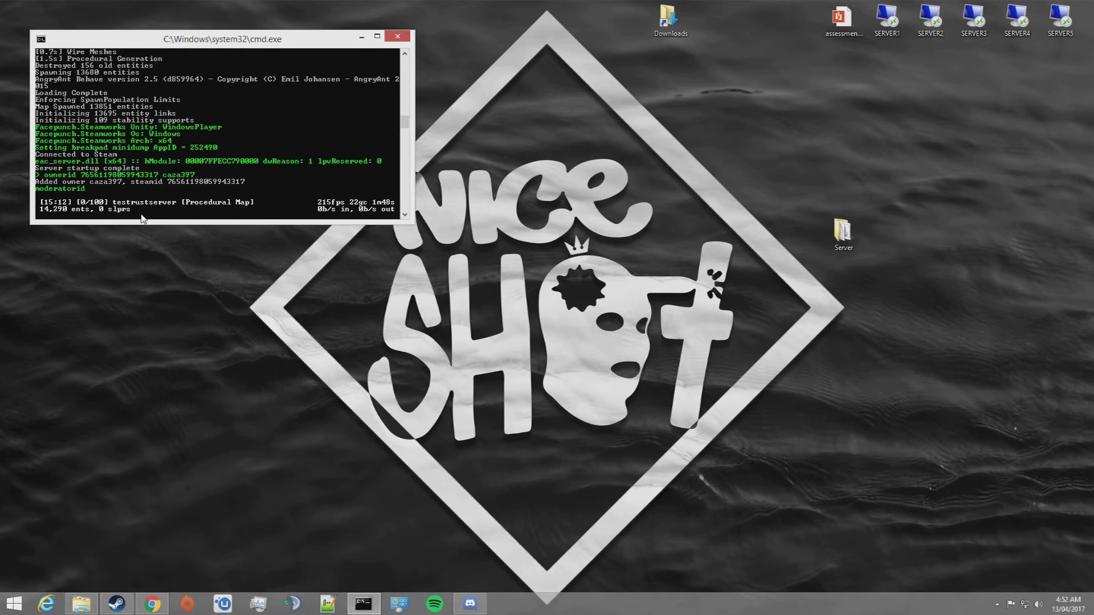
- Draft a moderatorid command with the copied steamID64 and the placeholder playername in the server console, and erase it unexecuted
{"action": "right_click", "coordinate": [150, 189]}
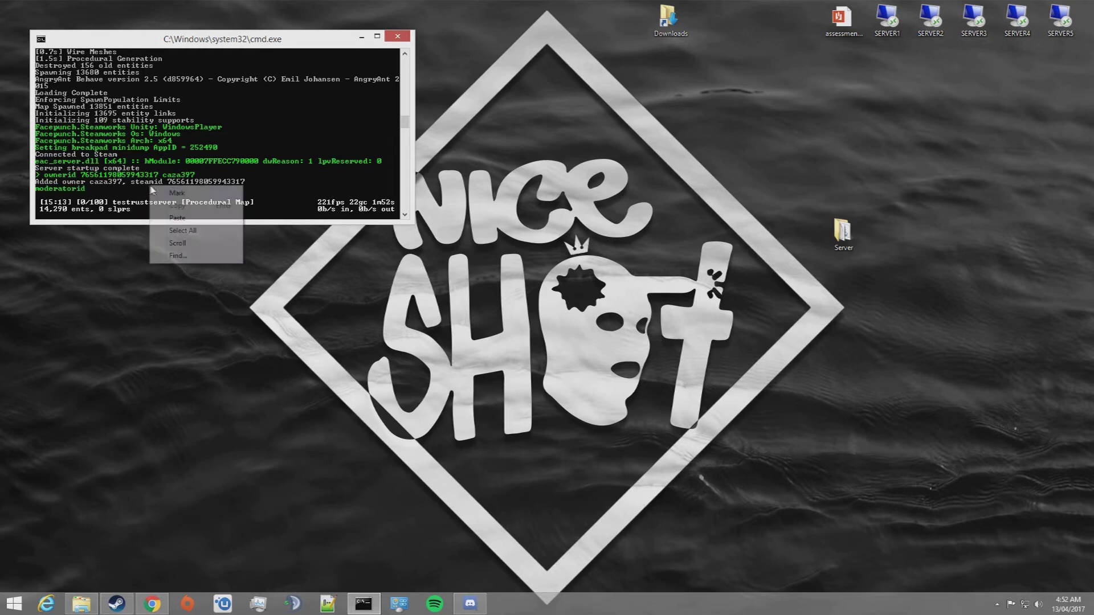
{"action": "left_click", "coordinate": [194, 218]}
{"action": "type", "text": "player"}
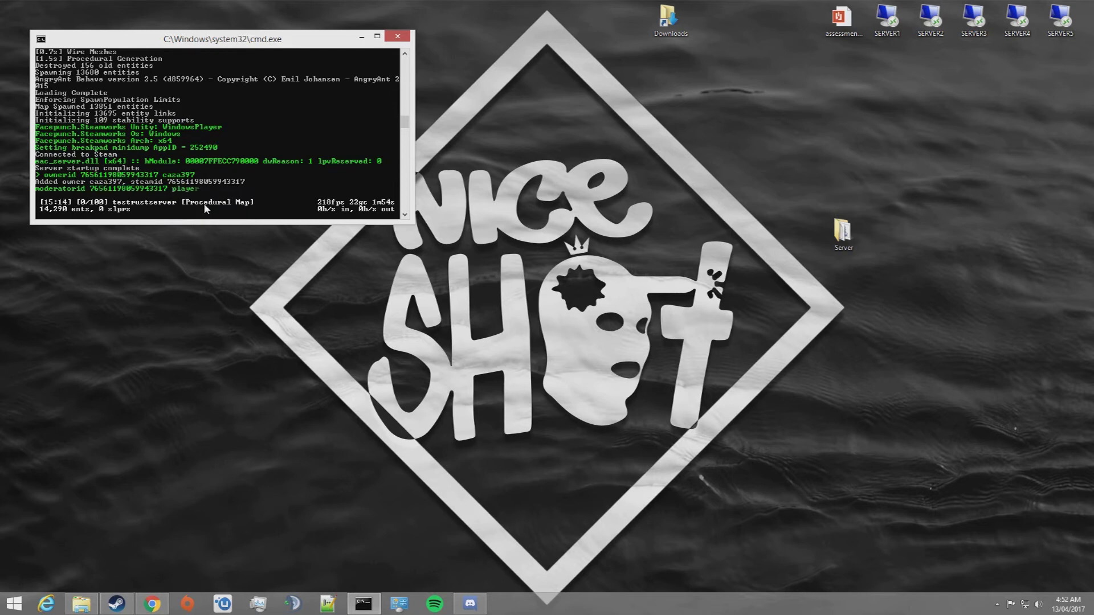
{"action": "type", "text": "name"}
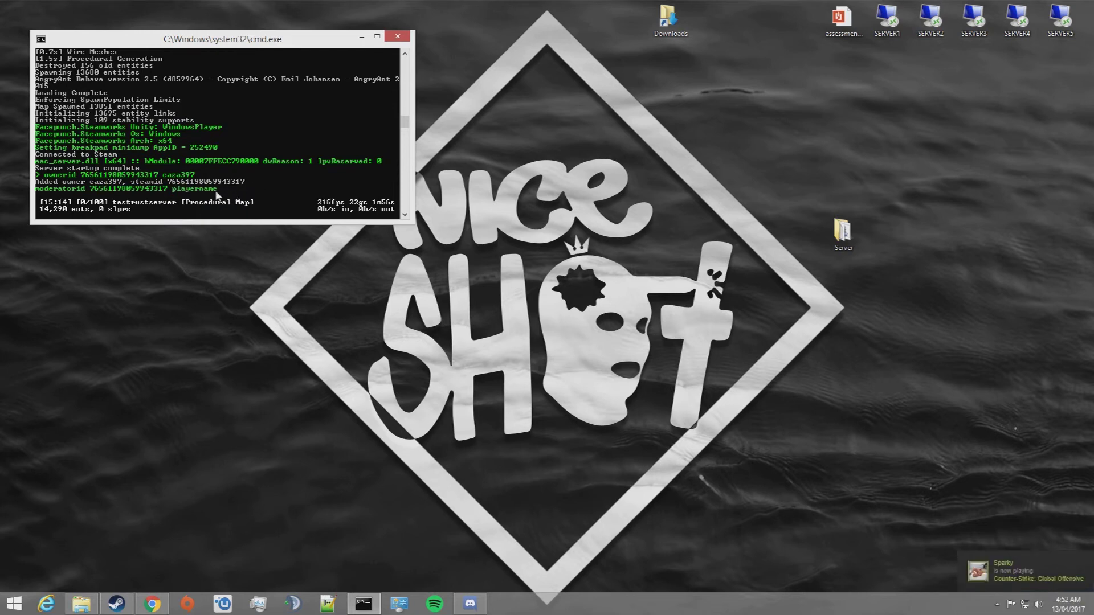
{"action": "key", "text": "BackSpace"}
{"action": "key", "text": "BackSpace"}
{"action": "key", "text": "BackSpace"}
{"action": "key", "text": "BackSpace"}
{"action": "key", "text": "BackSpace"}
{"action": "key", "text": "BackSpace"}
{"action": "key", "text": "BackSpace"}
{"action": "key", "text": "BackSpace"}
{"action": "key", "text": "BackSpace"}
{"action": "key", "text": "BackSpace"}
{"action": "key", "text": "BackSpace"}
{"action": "key", "text": "BackSpace"}
{"action": "key", "text": "BackSpace"}
{"action": "key", "text": "BackSpace"}
{"action": "key", "text": "BackSpace"}
{"action": "key", "text": "BackSpace"}
{"action": "key", "text": "BackSpace"}
{"action": "key", "text": "BackSpace"}
{"action": "key", "text": "BackSpace"}
{"action": "key", "text": "BackSpace"}
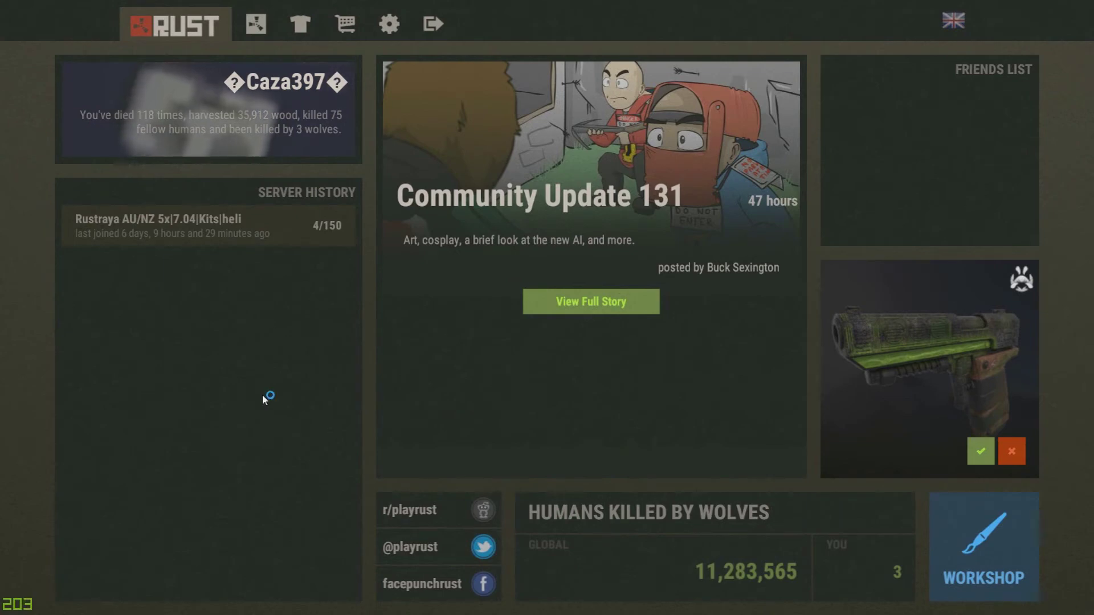
- Draft client.connect localhost:28015 in the Rust game console, change the host to IP, and discard the command
{"action": "key", "text": "F1"}
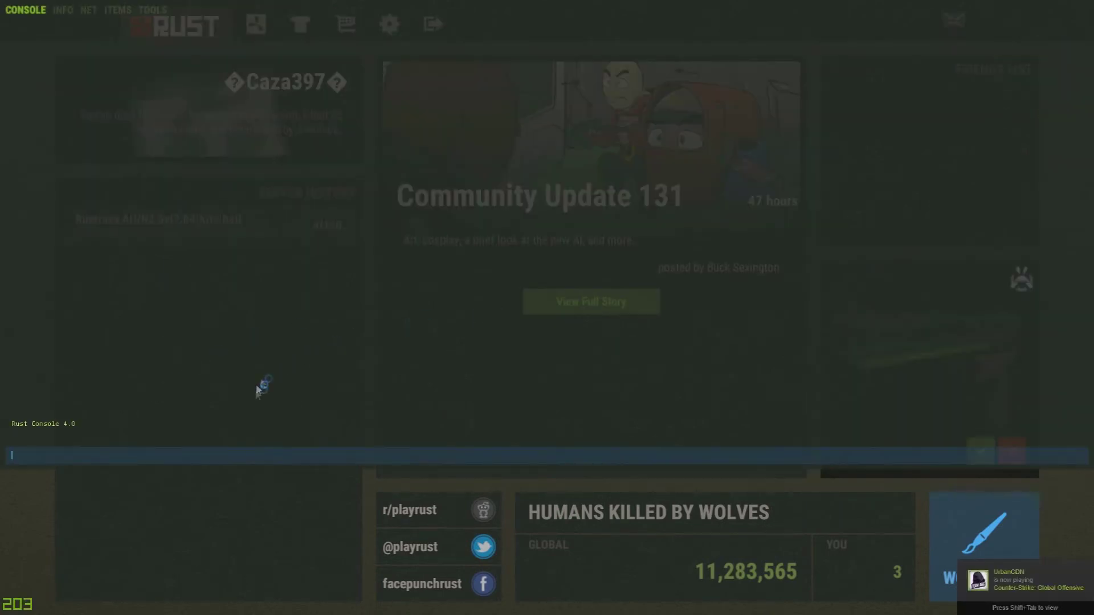
{"action": "type", "text": "client.connect"}
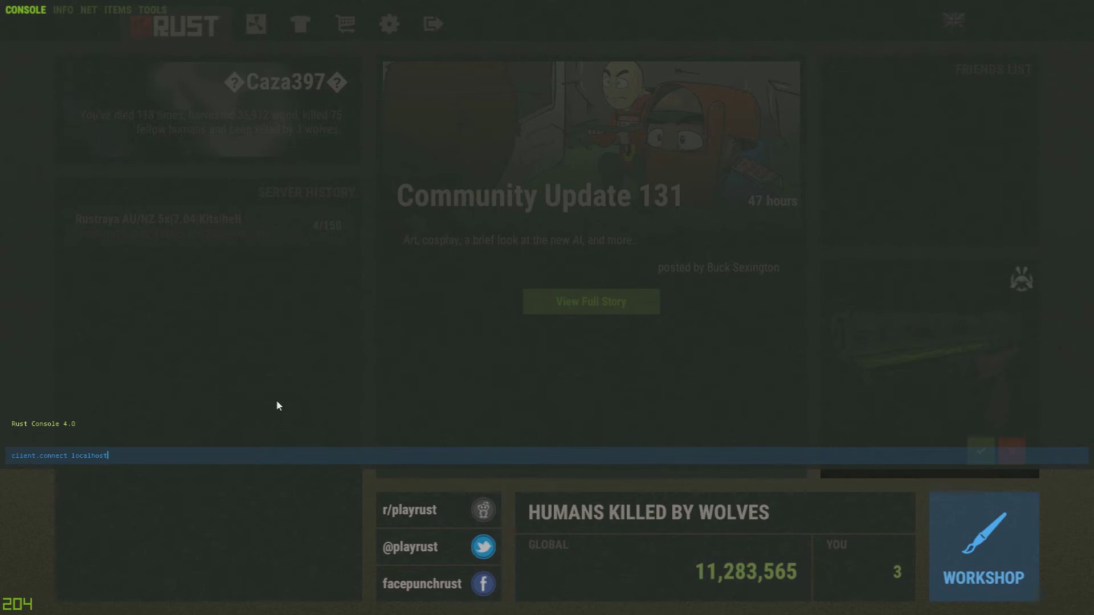
{"action": "type", "text": " localhost:28015"}
{"action": "key", "text": "BackSpace"}
{"action": "key", "text": "BackSpace"}
{"action": "key", "text": "BackSpace"}
{"action": "key", "text": "BackSpace"}
{"action": "key", "text": "BackSpace"}
{"action": "key", "text": "BackSpace"}
{"action": "key", "text": "BackSpace"}
{"action": "key", "text": "BackSpace"}
{"action": "key", "text": "BackSpace"}
{"action": "key", "text": "BackSpace"}
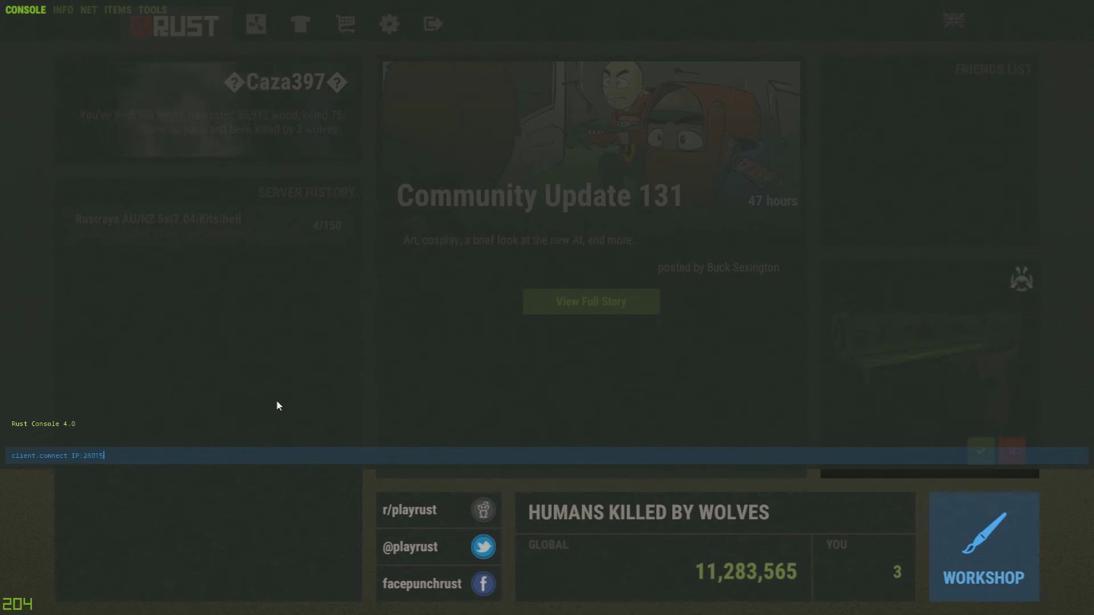
{"action": "key", "text": "BackSpace"}
{"action": "key", "text": "BackSpace"}
{"action": "key", "text": "BackSpace"}
{"action": "key", "text": "BackSpace"}
{"action": "key", "text": "BackSpace"}
{"action": "key", "text": "BackSpace"}
{"action": "key", "text": "BackSpace"}
{"action": "key", "text": "BackSpace"}
{"action": "key", "text": "BackSpace"}
{"action": "key", "text": "BackSpace"}
{"action": "key", "text": "BackSpace"}
{"action": "key", "text": "BackSpace"}
{"action": "key", "text": "BackSpace"}
{"action": "key", "text": "BackSpace"}
{"action": "key", "text": "BackSpace"}
{"action": "key", "text": "BackSpace"}
{"action": "key", "text": "BackSpace"}
{"action": "key", "text": "BackSpace"}
{"action": "key", "text": "BackSpace"}
{"action": "key", "text": "BackSpace"}
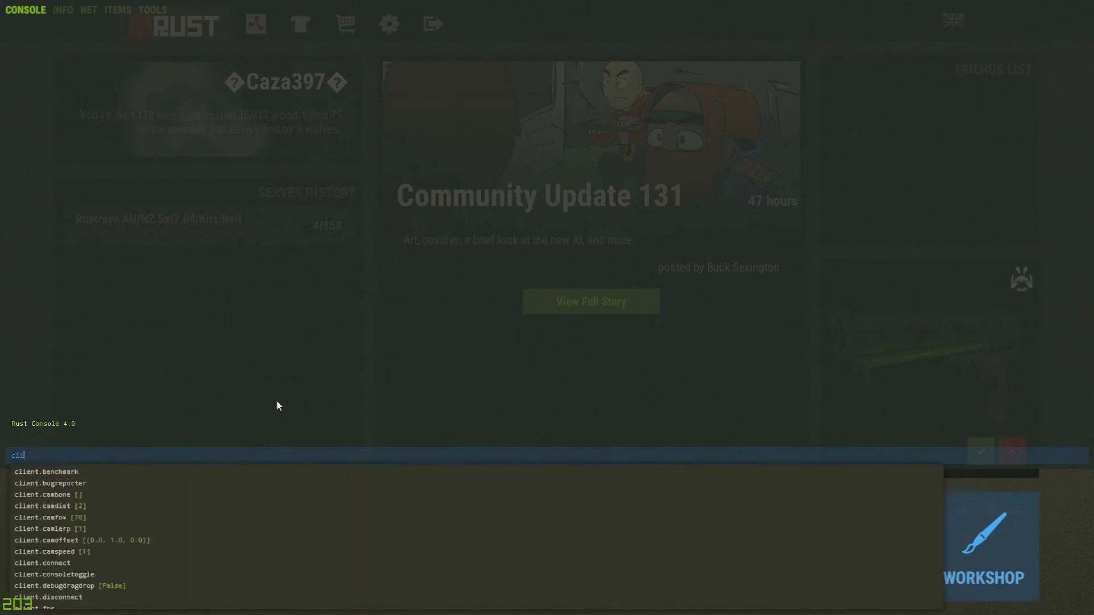
{"action": "key", "text": "F1"}
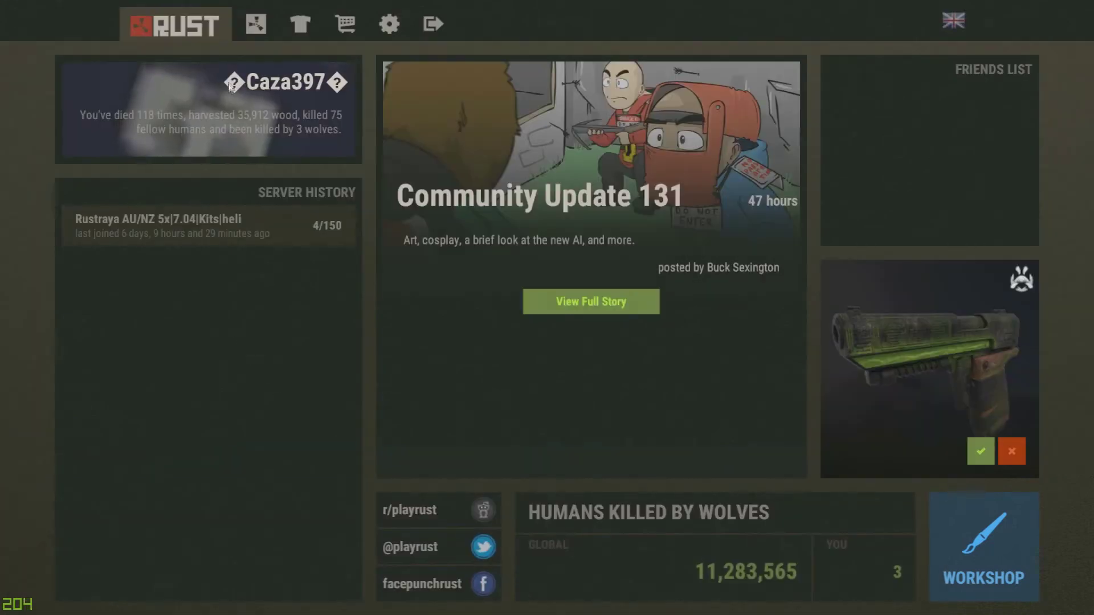
- Join testrustserver from the Community server list
{"action": "left_click", "coordinate": [256, 23]}
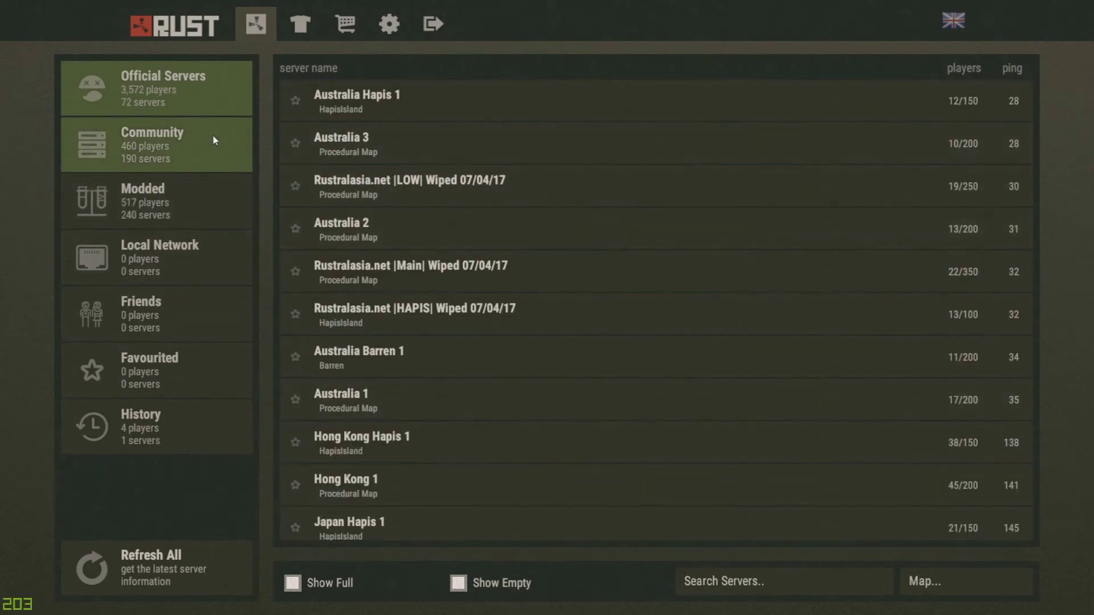
{"action": "left_click", "coordinate": [162, 147]}
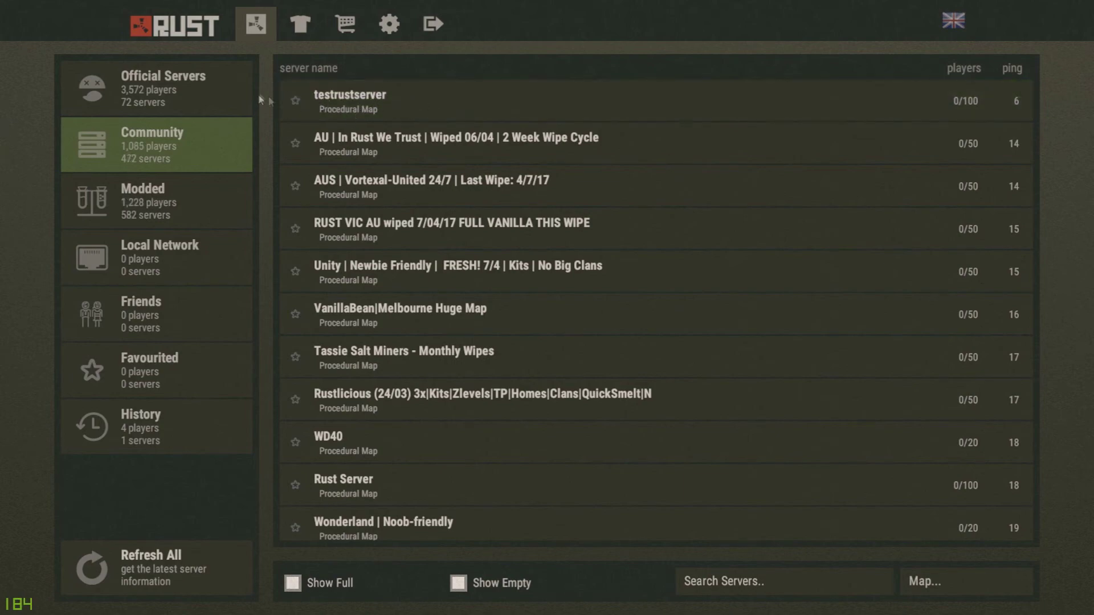
{"action": "left_click", "coordinate": [444, 103]}
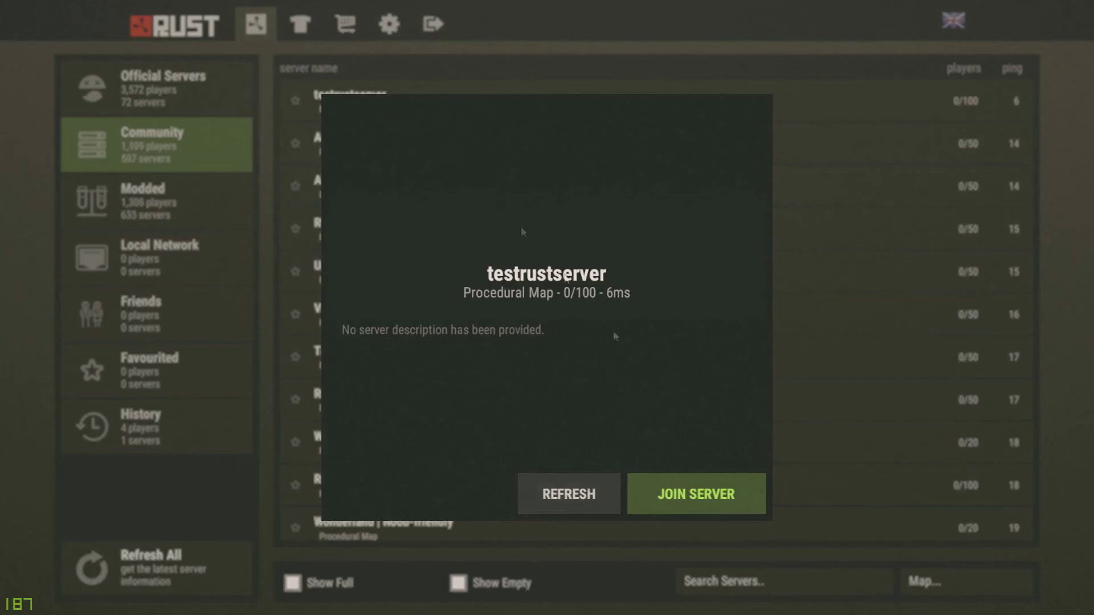
{"action": "left_click", "coordinate": [697, 488]}
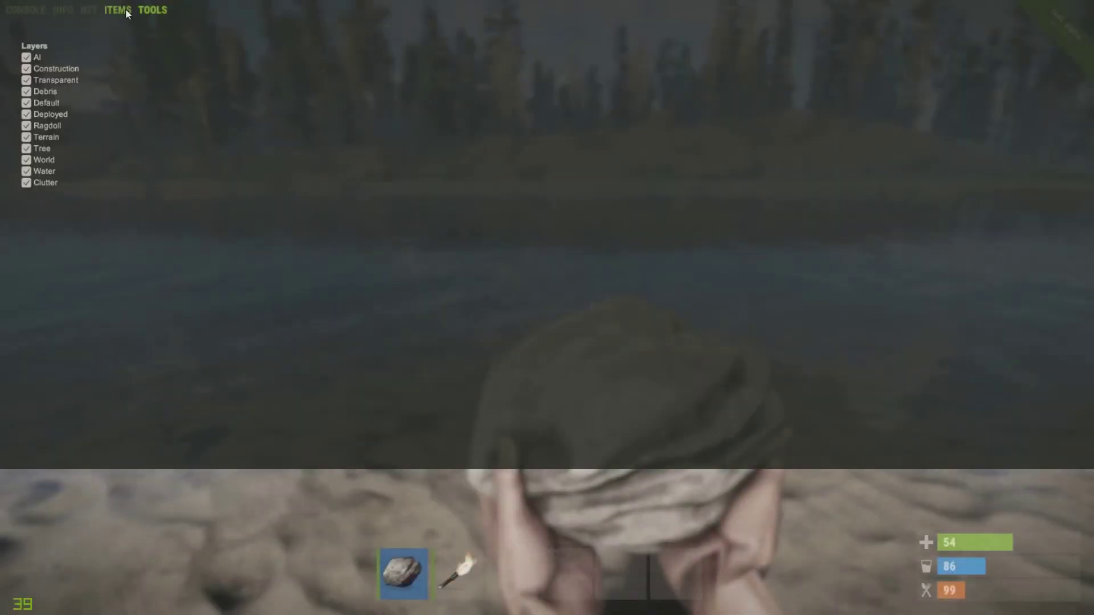
- Give the player character one Assault Rifle from the admin item list and equip it
{"action": "key", "text": "F1"}
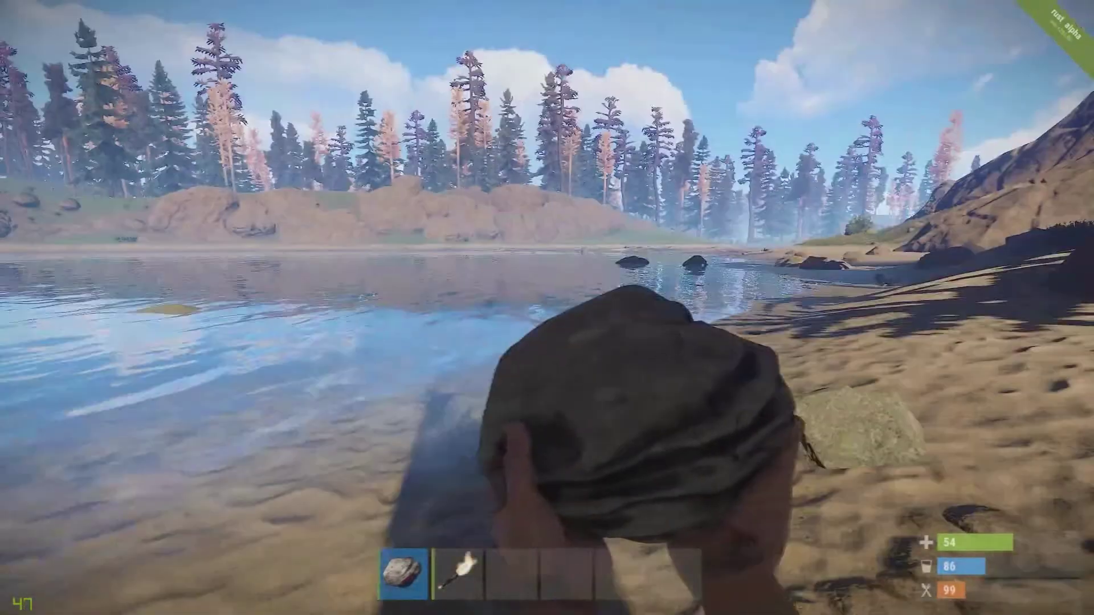
{"action": "key", "text": "F1"}
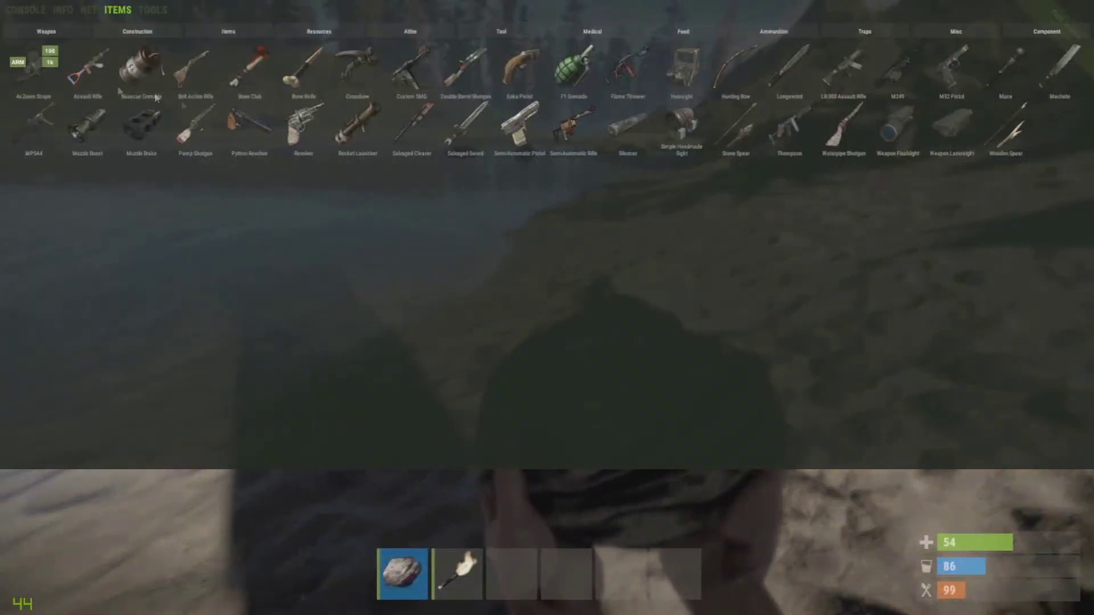
{"action": "left_click", "coordinate": [79, 64]}
{"action": "key", "text": "F1"}
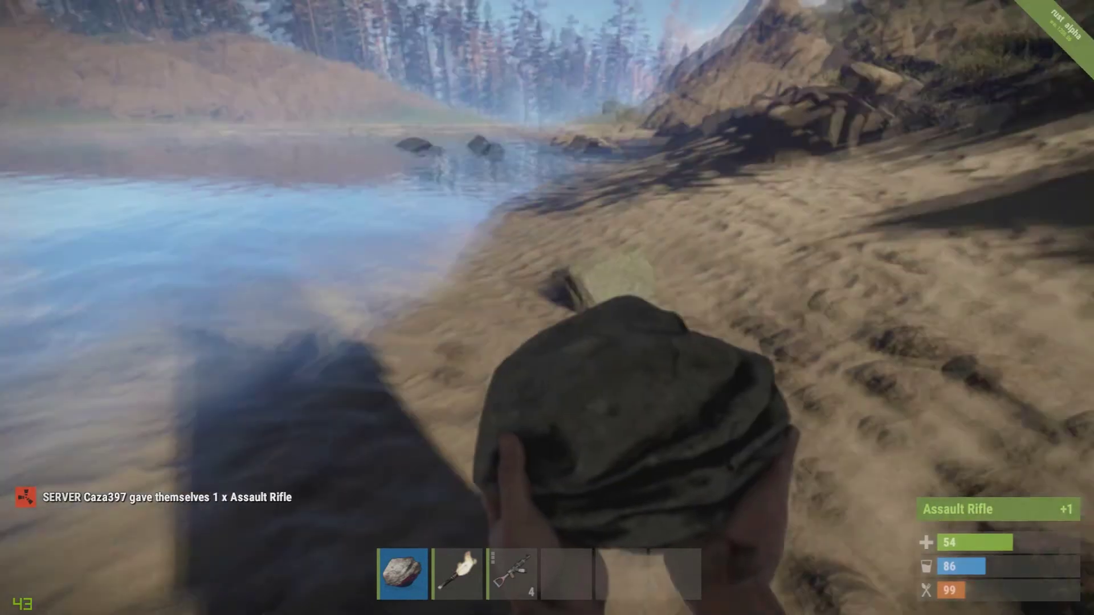
{"action": "key", "text": "3"}
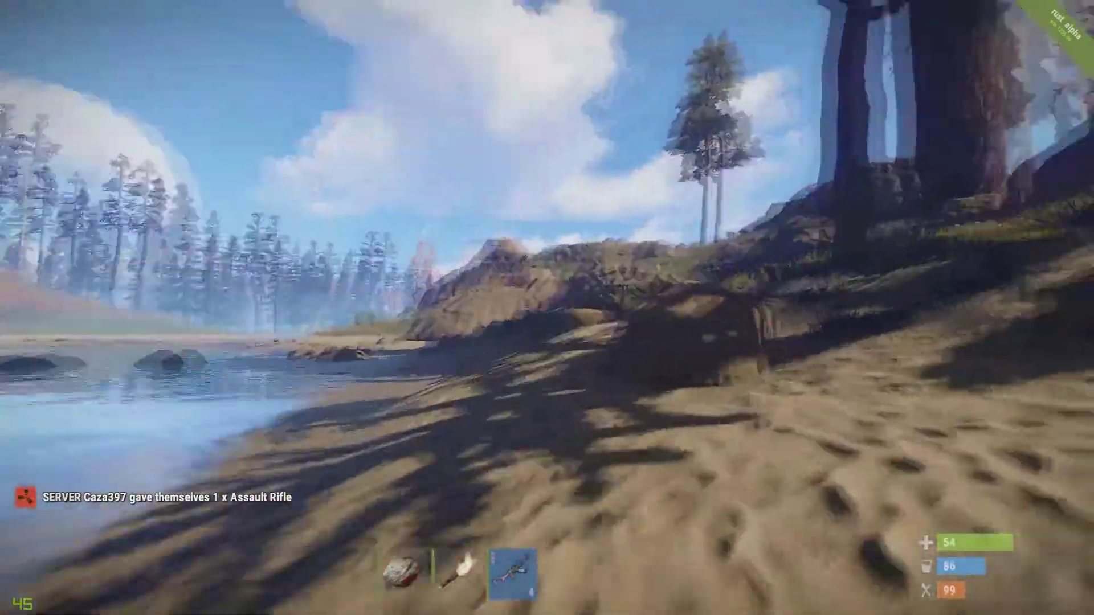
{"action": "key", "text": "shift+w"}
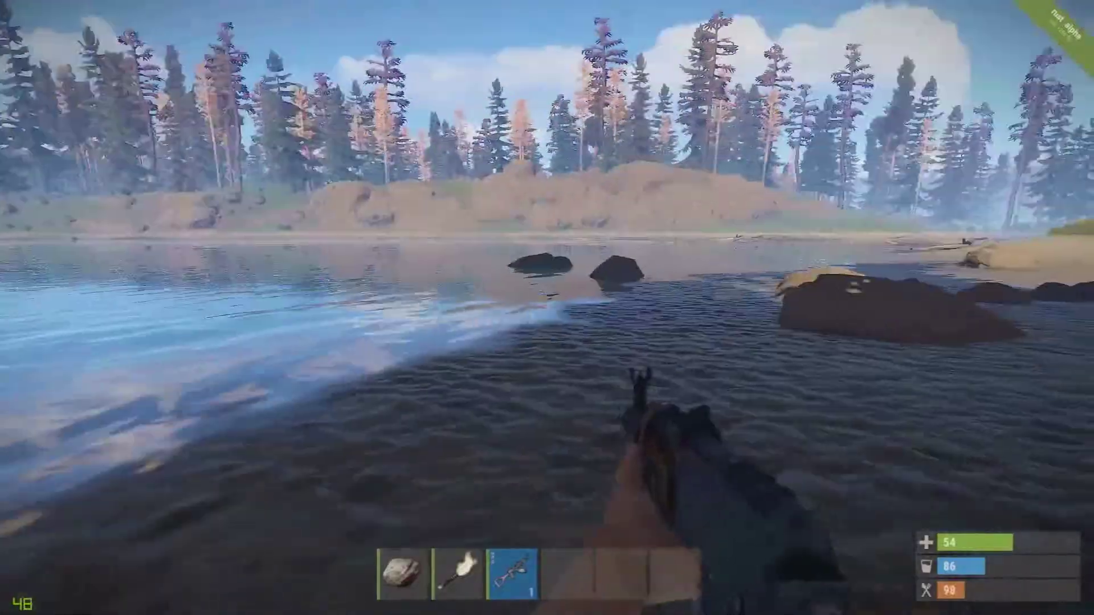
{"action": "key", "text": "w"}
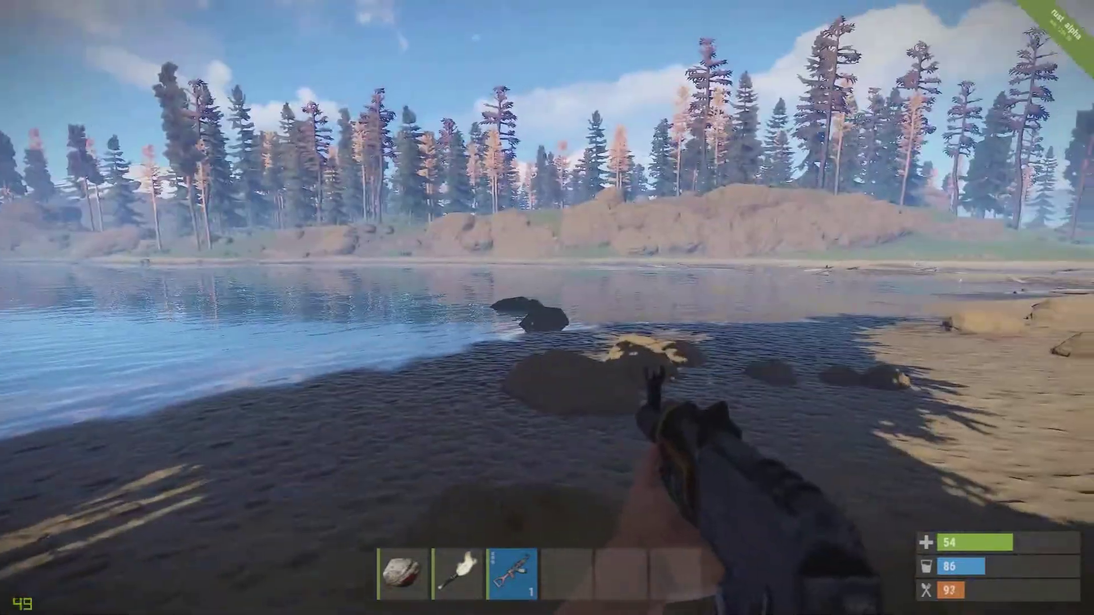
- Draft a console command binding noclip to the i key, and close the console without running it
{"action": "key", "text": "F1"}
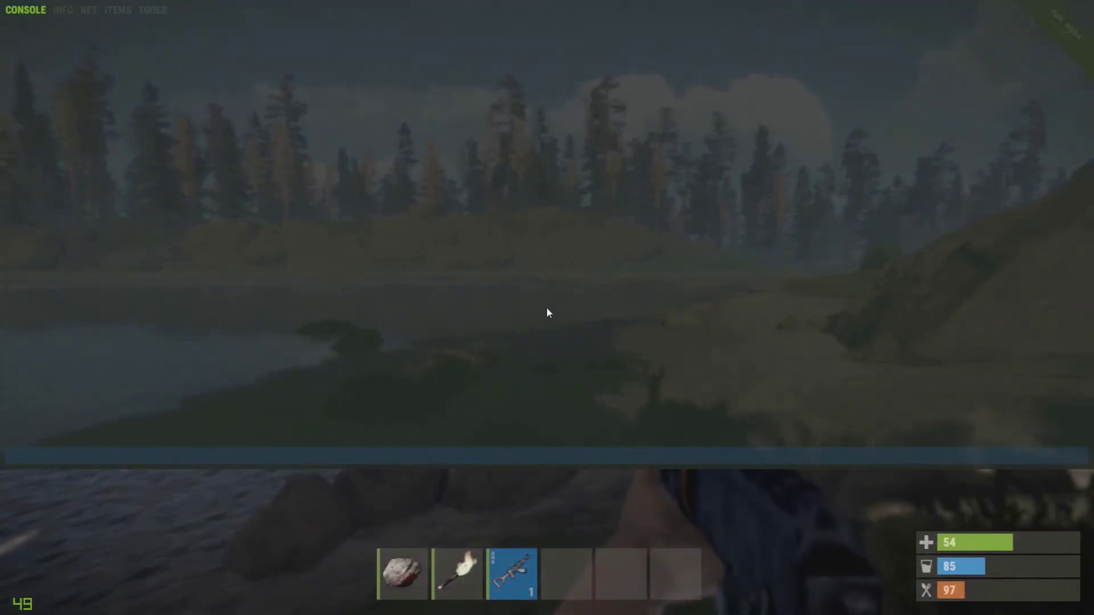
{"action": "type", "text": "bind i nocli"}
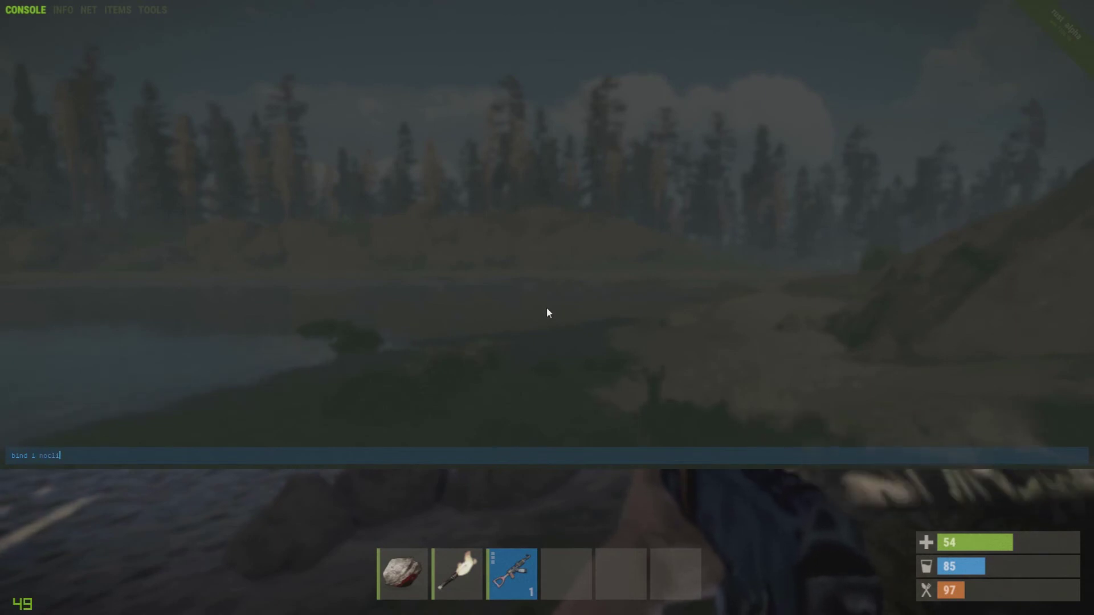
{"action": "key", "text": "F1"}
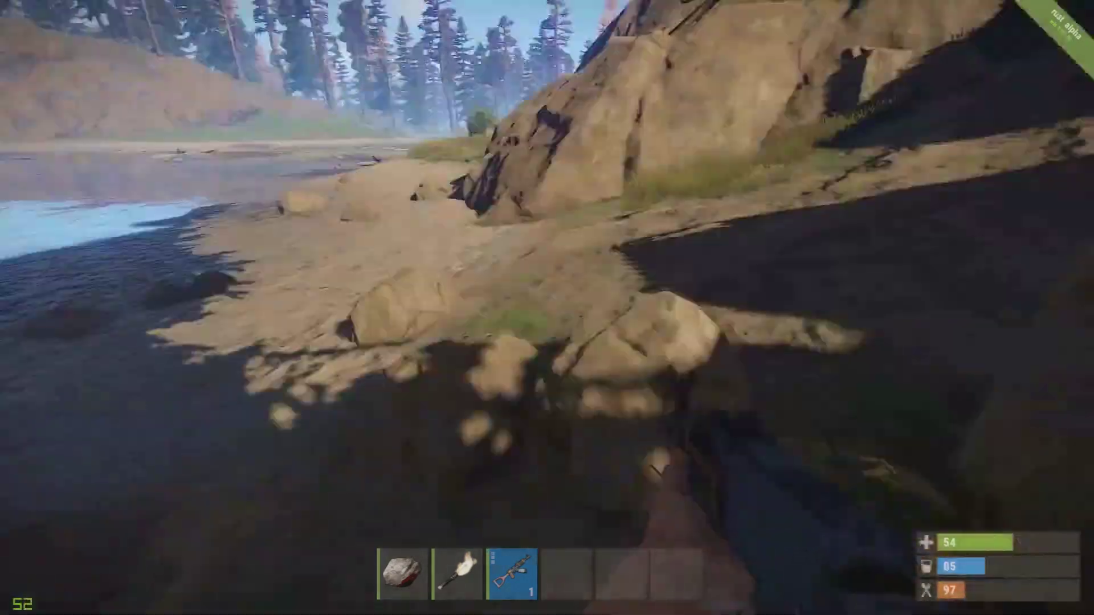
{"action": "key", "text": "w"}
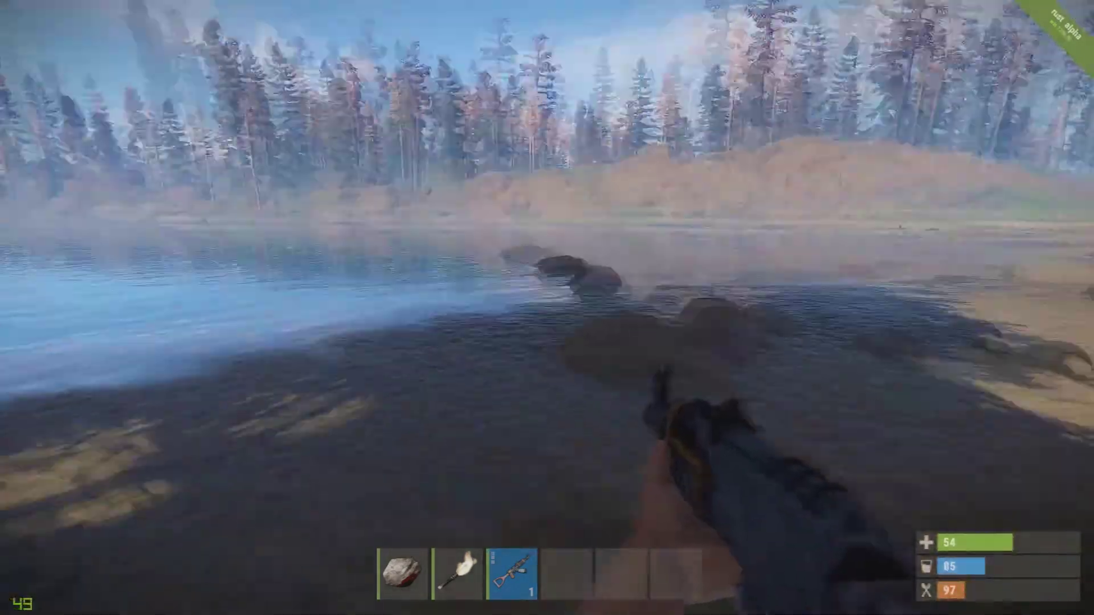
{"action": "key", "text": "w"}
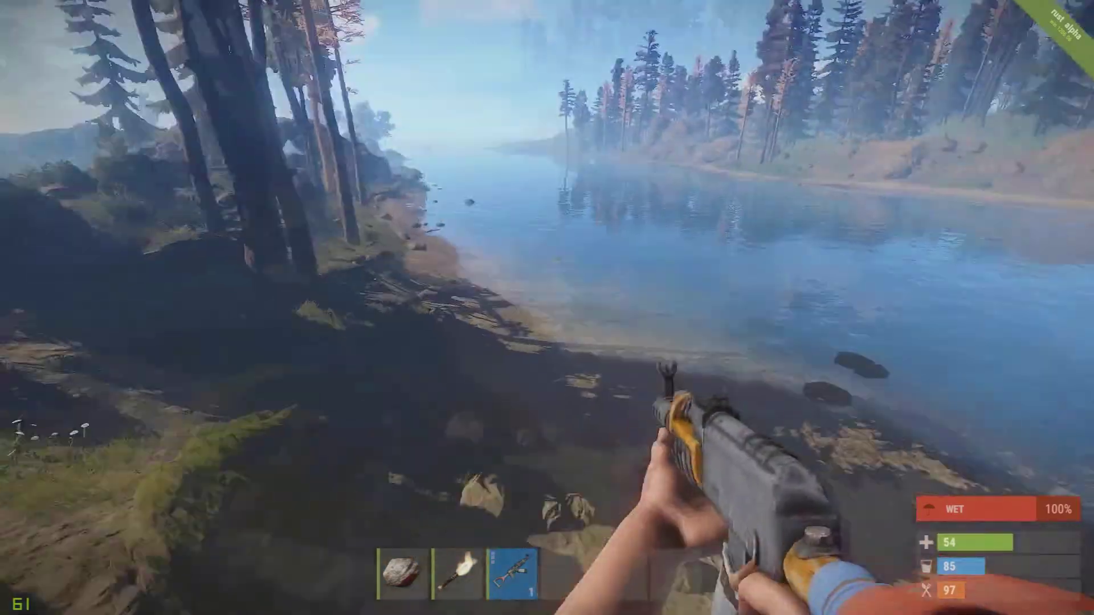
{"action": "key", "text": "w"}
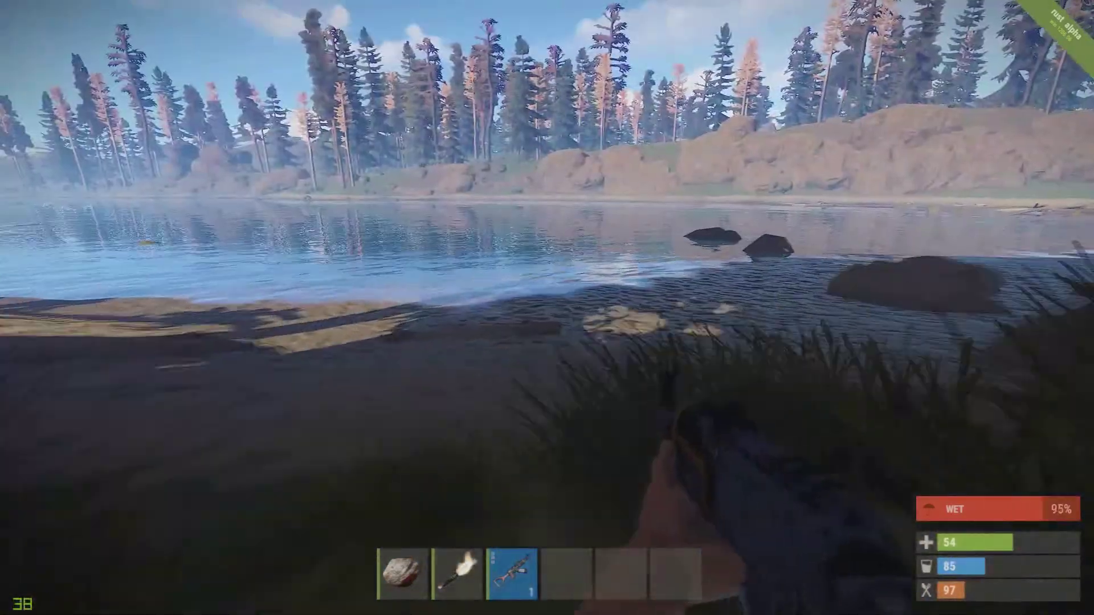
{"action": "key", "text": "w"}
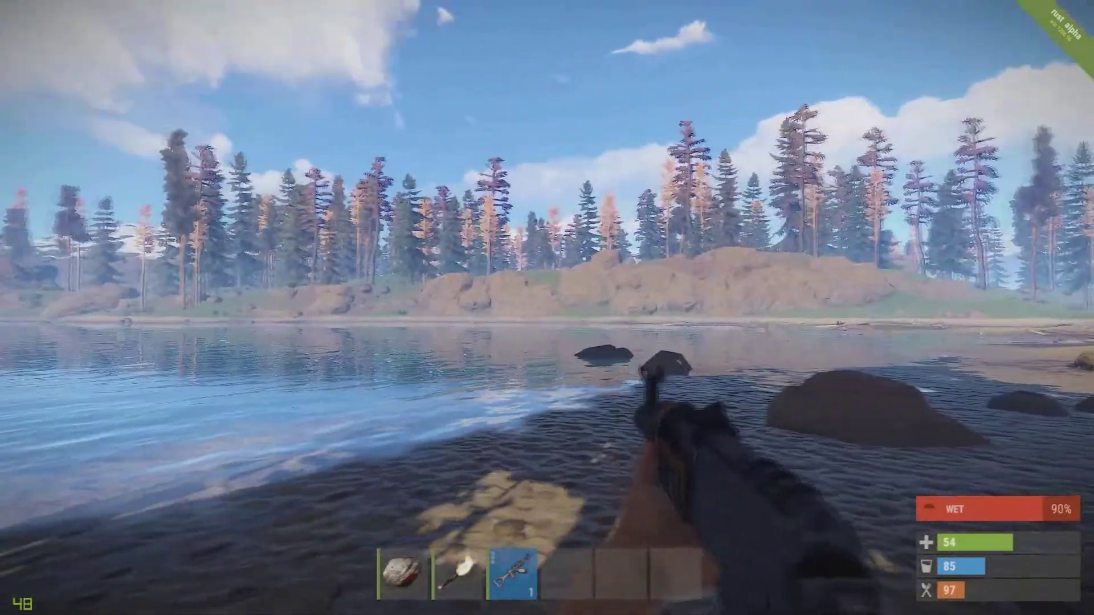
{"action": "key", "text": "w"}
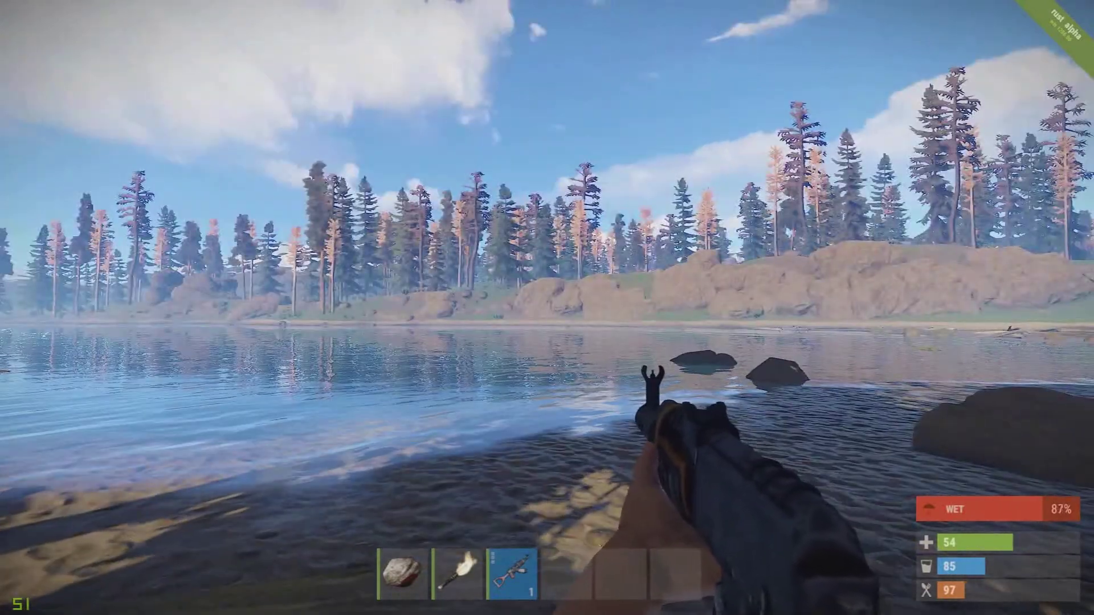
- In the game console, bind noclip to the i key and enter a debug command bind for the o key
{"action": "key", "text": "F1"}
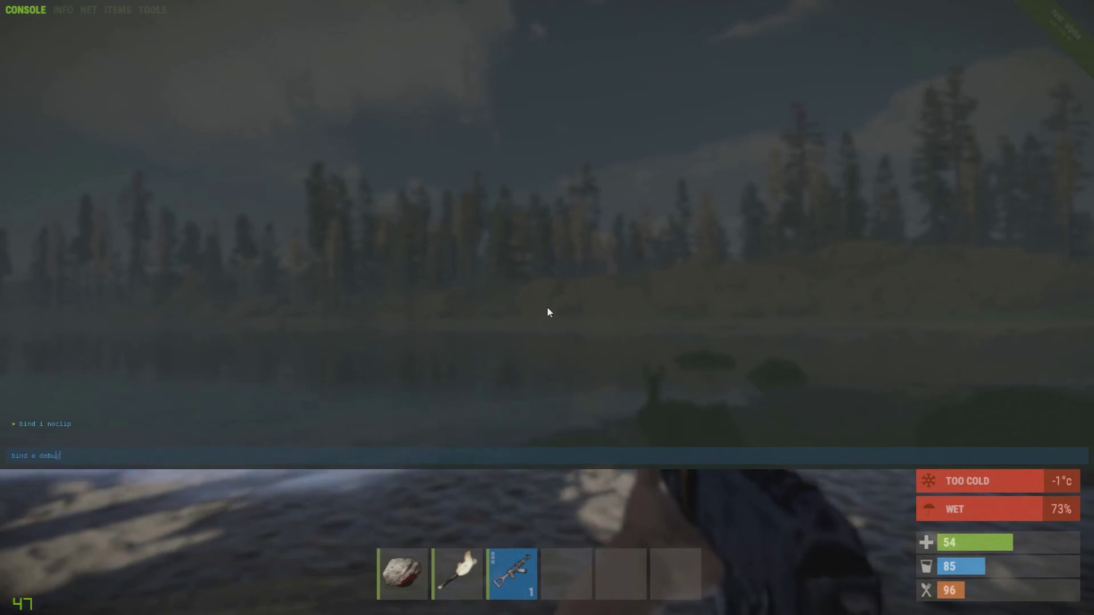
{"action": "key", "text": "F1"}
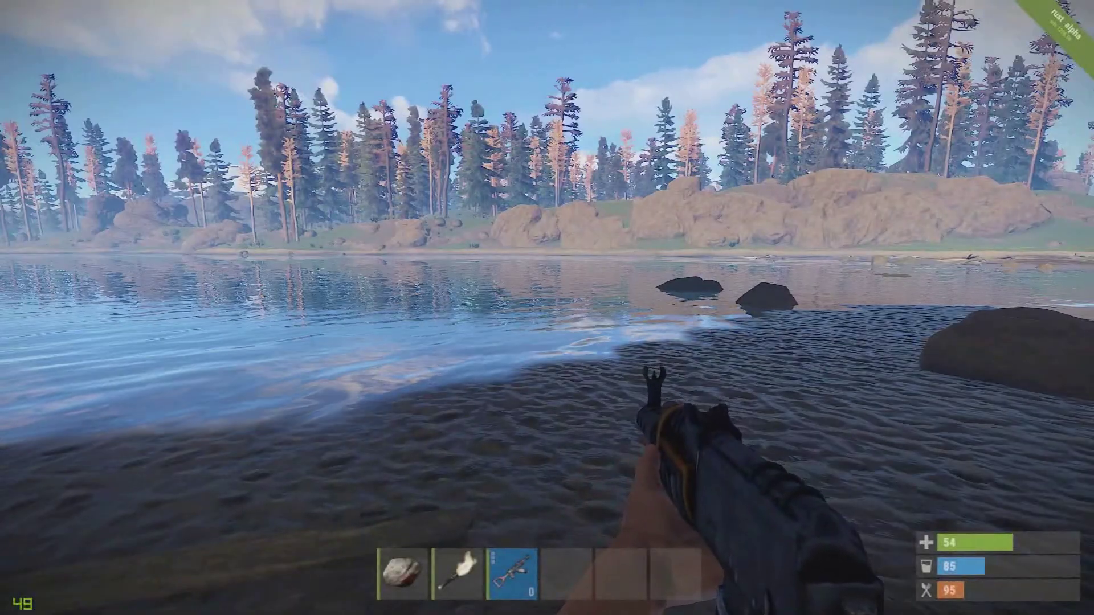
- Enter input.clearbind in the game console, bind ent kill to the p key, and return to the game
{"action": "key", "text": "F1"}
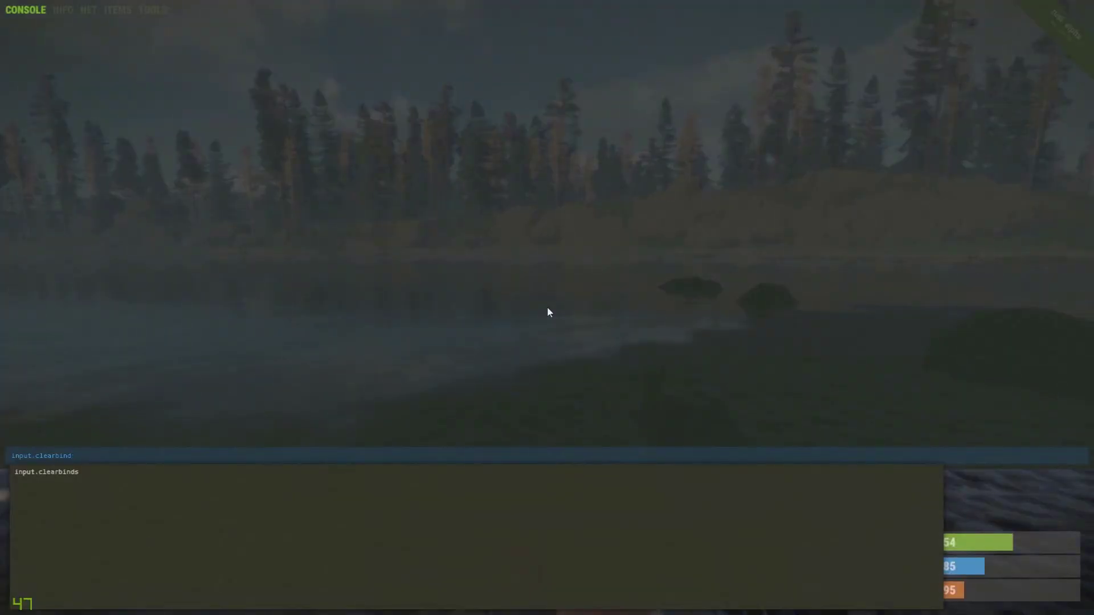
{"action": "key", "text": "Return"}
{"action": "type", "text": "bind p ent"}
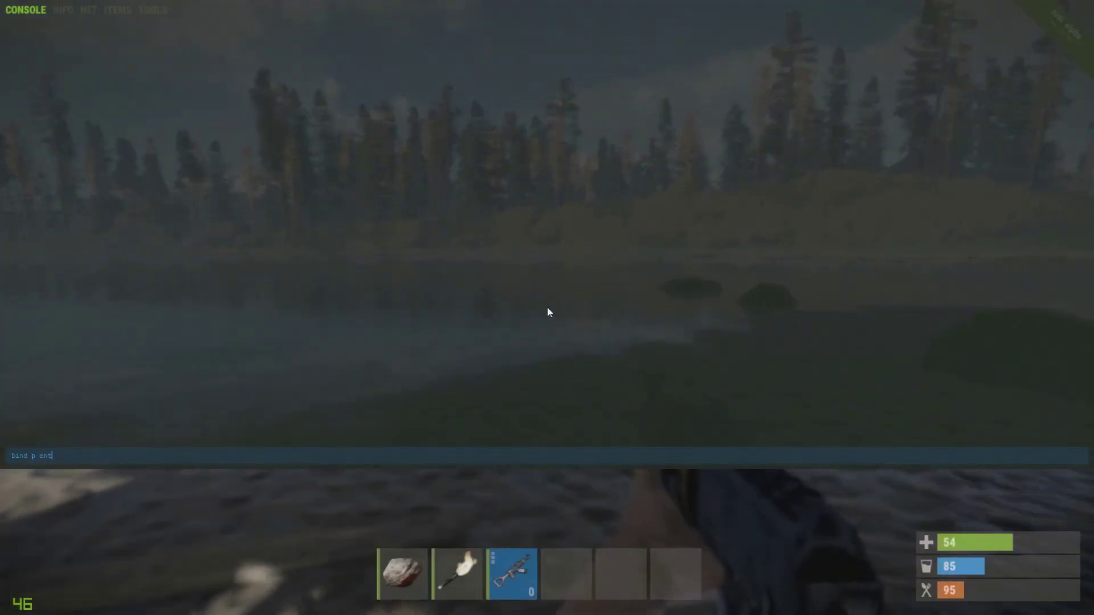
{"action": "type", "text": " kill"}
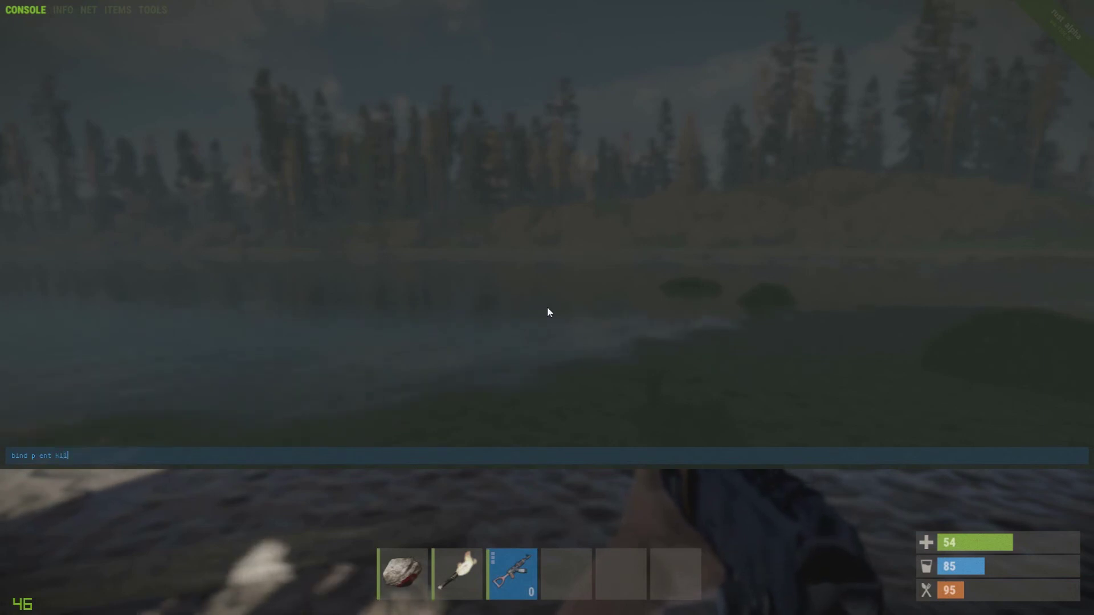
{"action": "key", "text": "Return"}
{"action": "key", "text": "F1"}
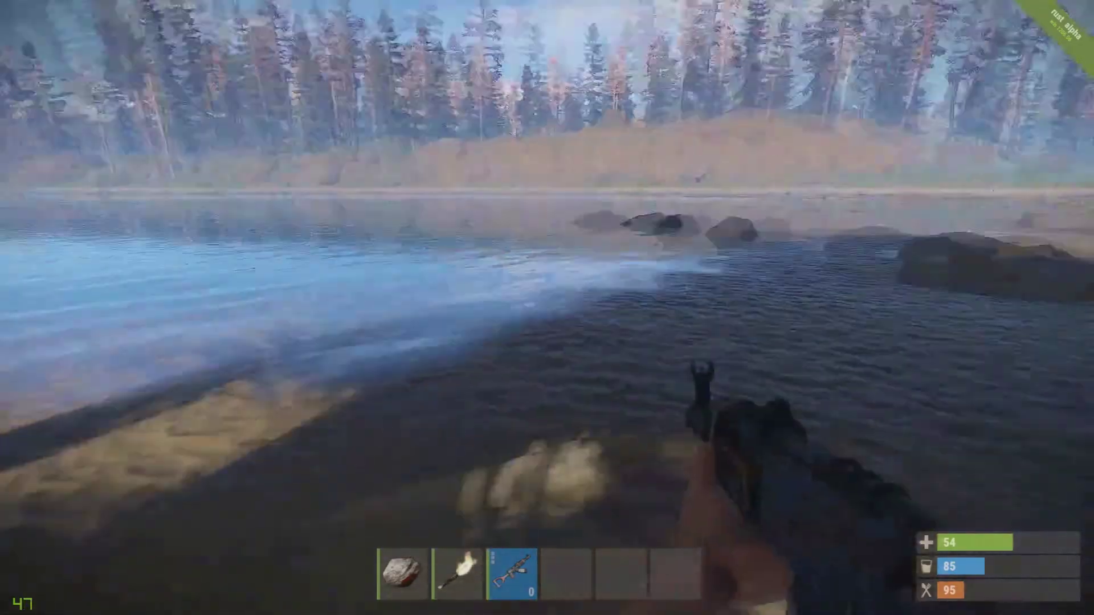
{"action": "key", "text": "w"}
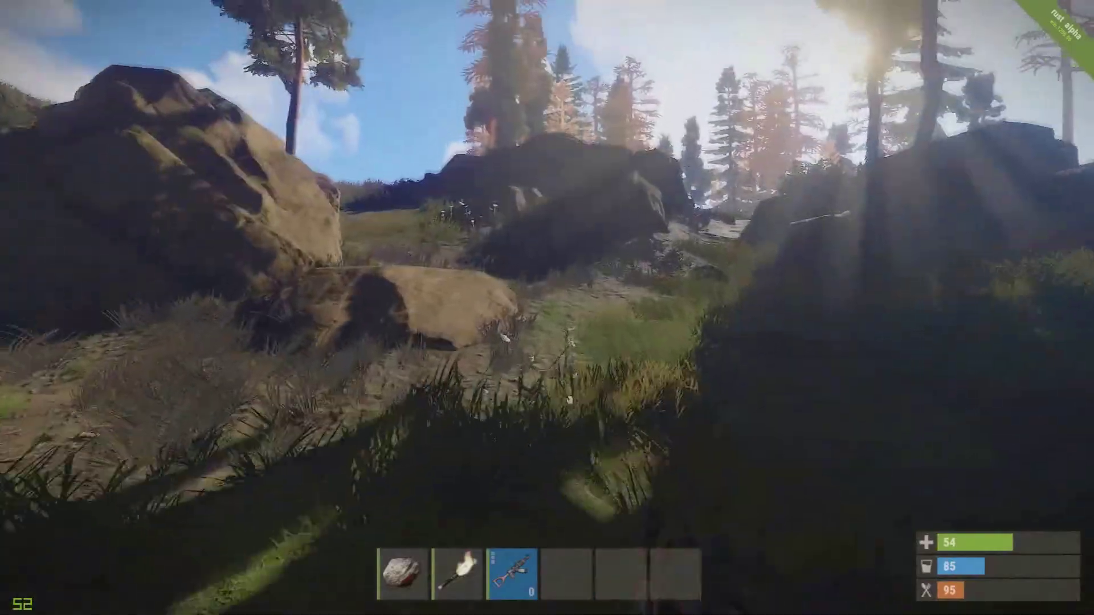